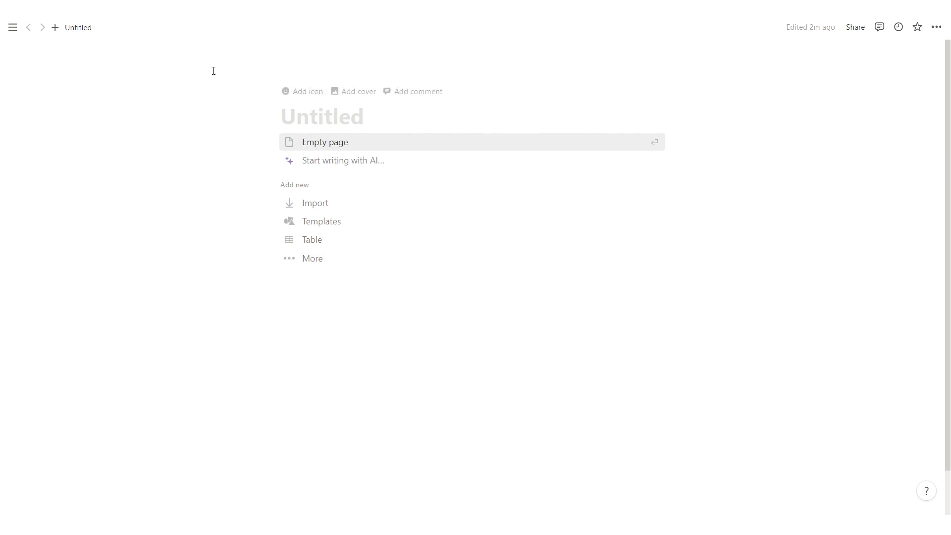
Title the empty page "Habit tracker" and turn on full width and small text for it.
{"action": "left_click", "coordinate": [467, 111]}
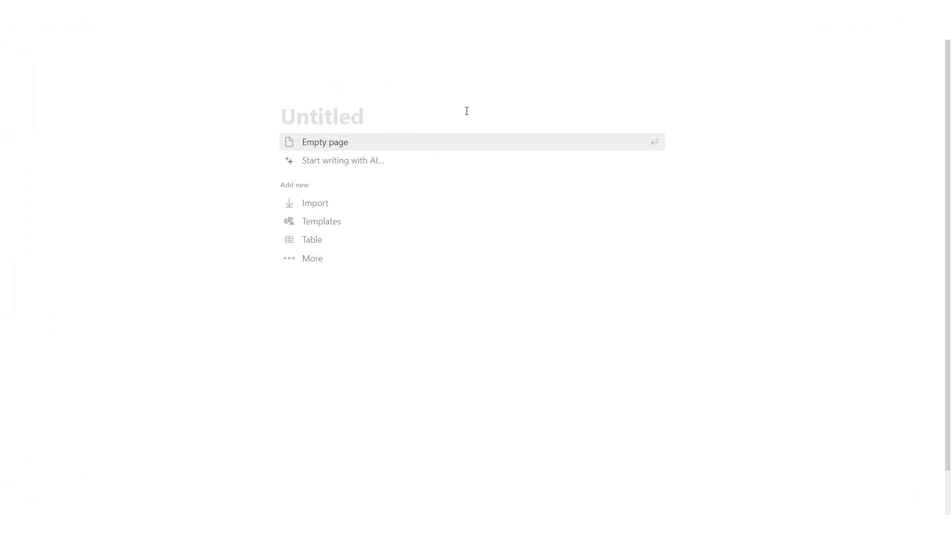
{"action": "type", "text": "Habit tracker"}
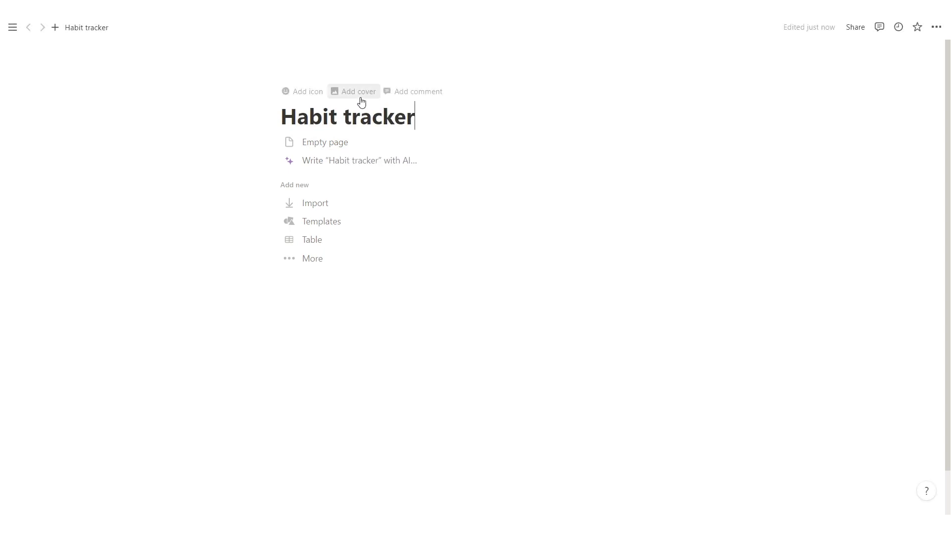
{"action": "left_click", "coordinate": [934, 34]}
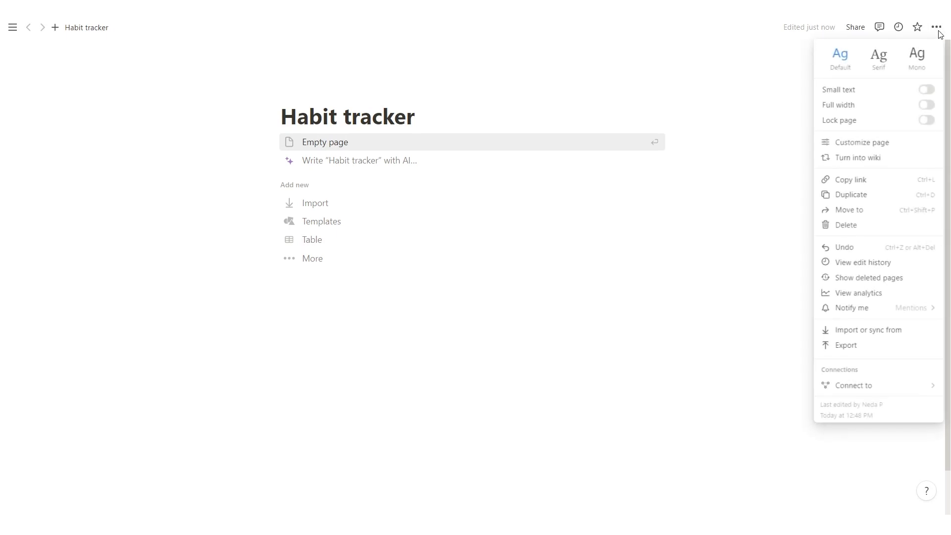
{"action": "left_click", "coordinate": [927, 106]}
{"action": "left_click", "coordinate": [927, 90]}
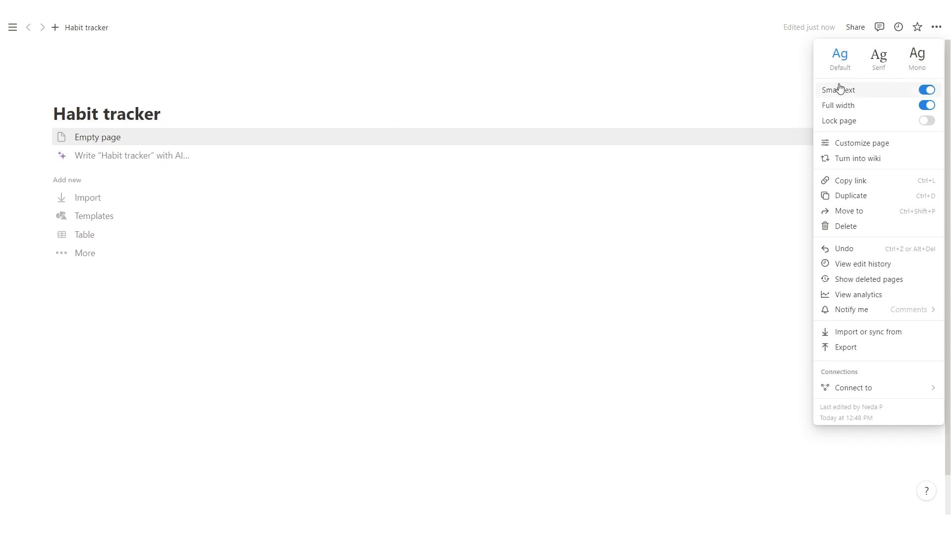
{"action": "left_click", "coordinate": [247, 321]}
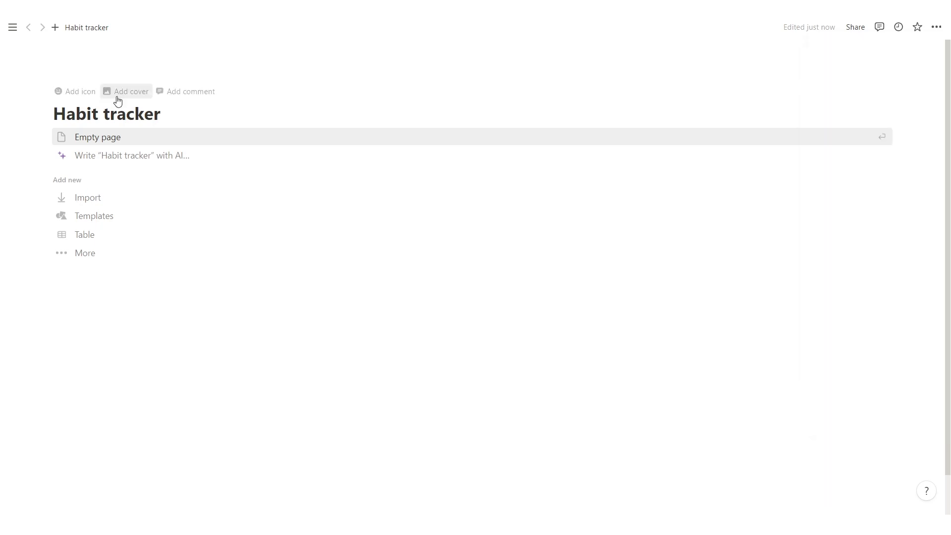
Add a page cover, replace it with the uploaded Habit Tracker banner image, and reposition the banner.
{"action": "left_click", "coordinate": [118, 101]}
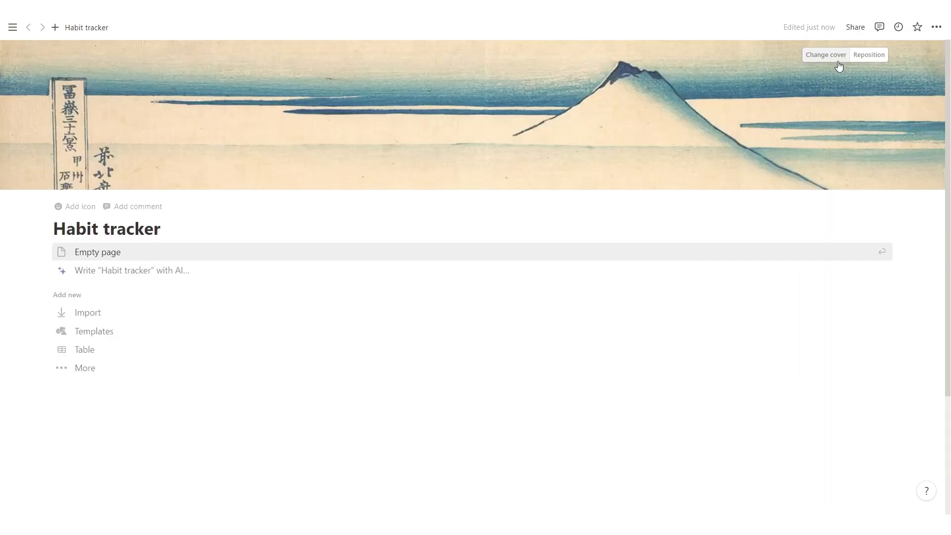
{"action": "left_click", "coordinate": [840, 60]}
{"action": "left_click", "coordinate": [702, 75]}
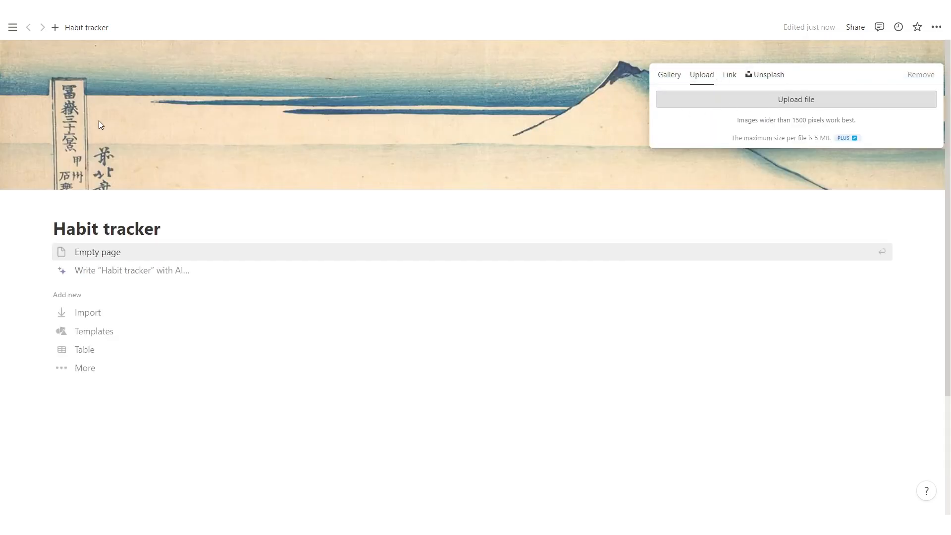
{"action": "left_click", "coordinate": [309, 244]}
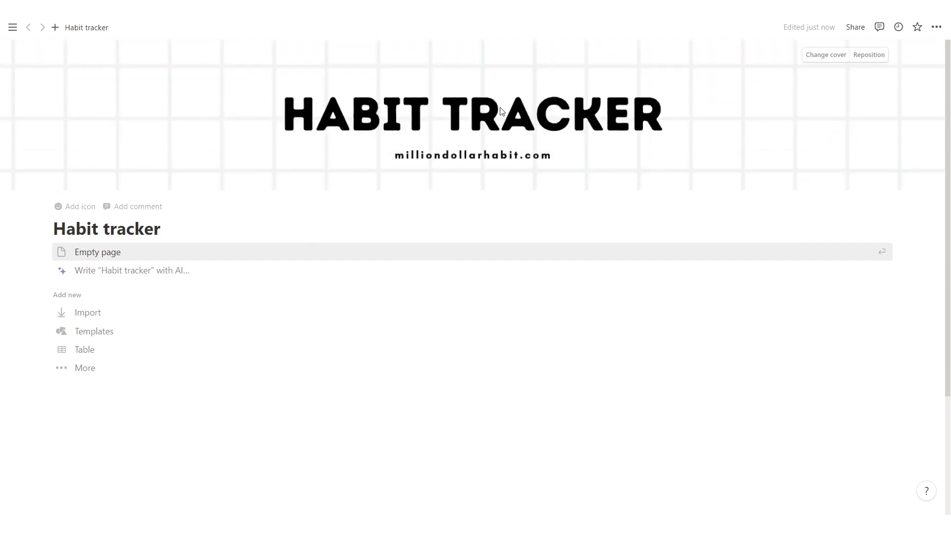
{"action": "left_click", "coordinate": [869, 56]}
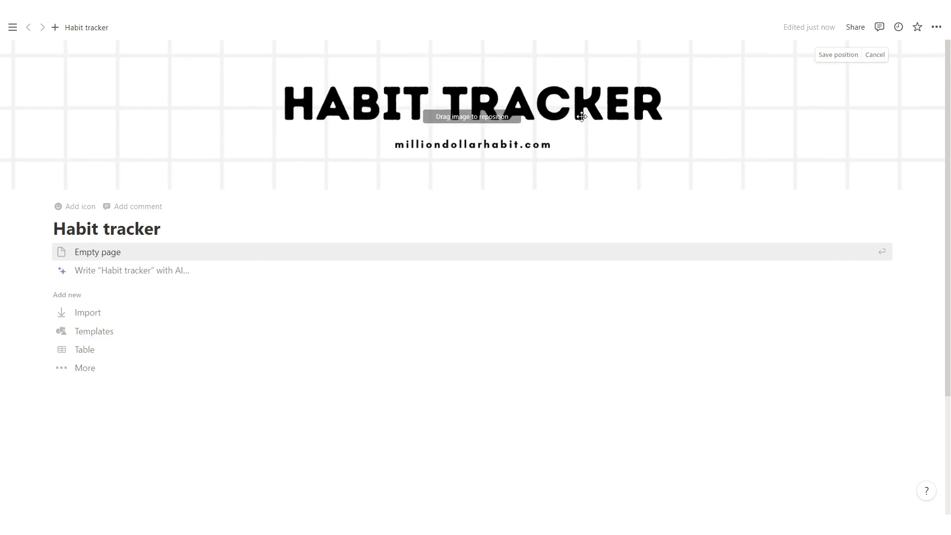
Give the page a potted plant icon from the icon set instead of an emoji.
{"action": "left_click", "coordinate": [69, 208]}
{"action": "left_click", "coordinate": [53, 224]}
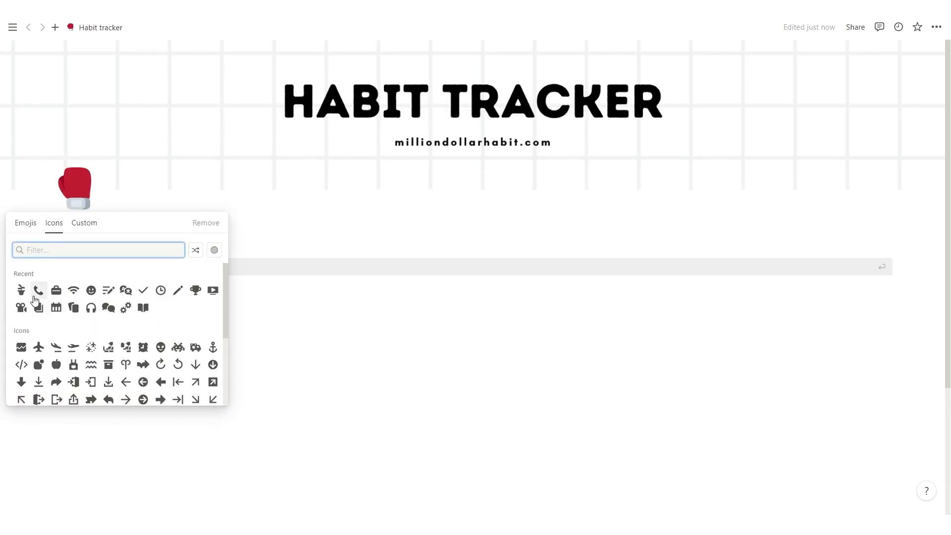
{"action": "mouse_move", "coordinate": [21, 291]}
{"action": "left_click", "coordinate": [15, 308]}
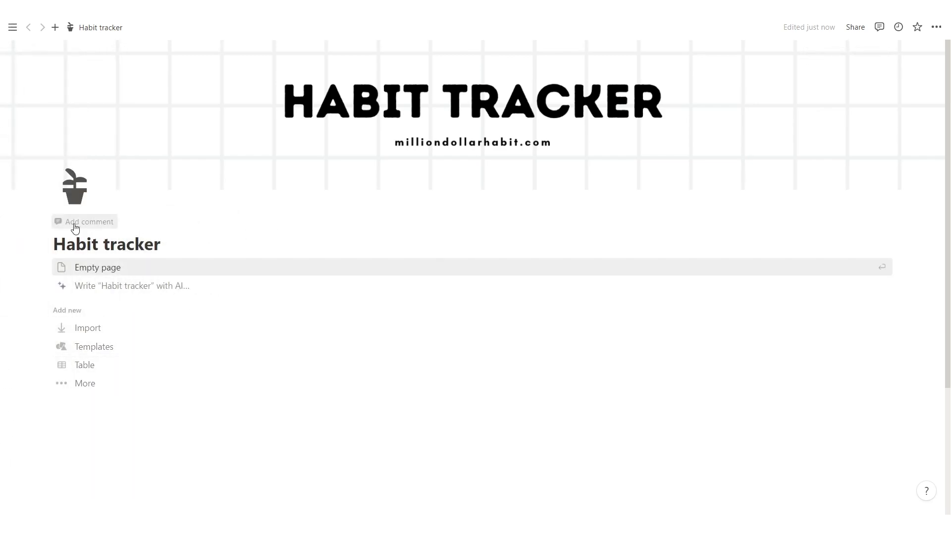
Customize the page view to hide the top-level page discussions.
{"action": "left_click", "coordinate": [932, 27]}
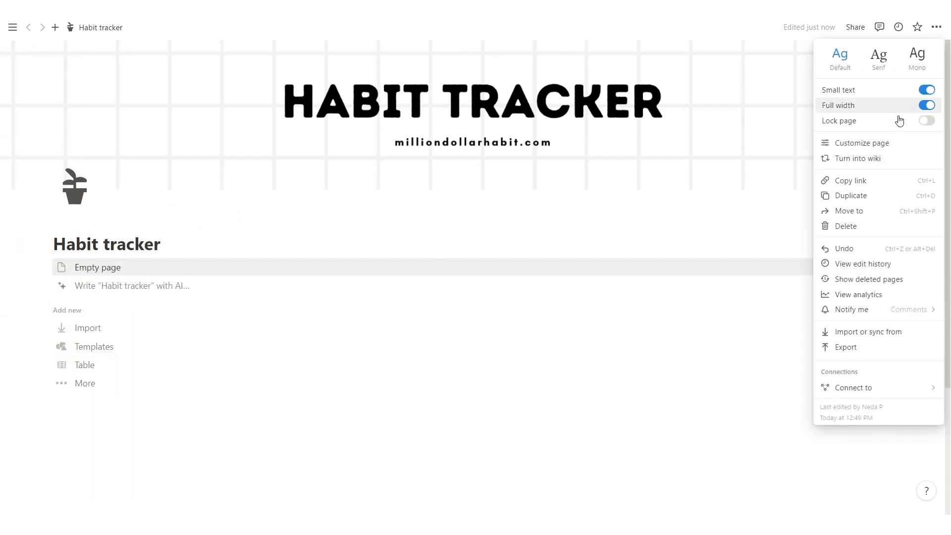
{"action": "left_click", "coordinate": [898, 147]}
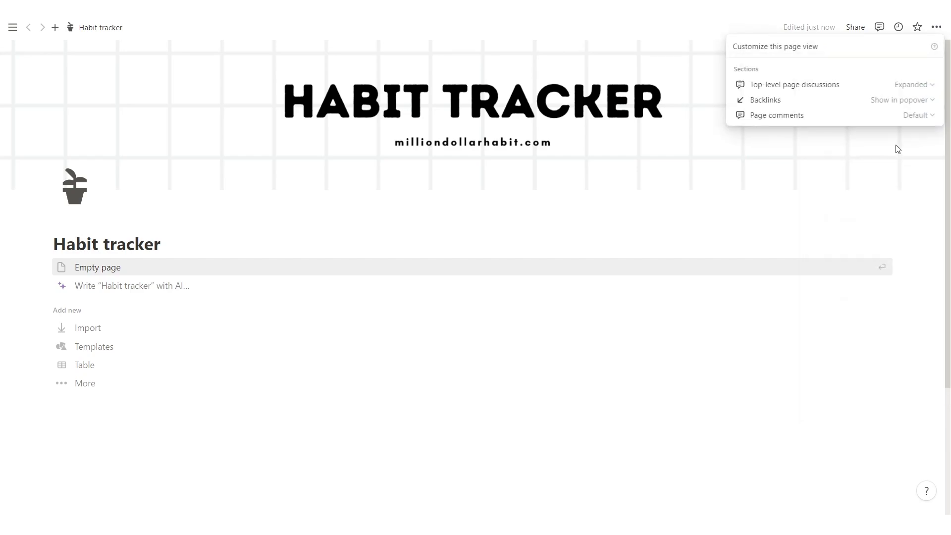
{"action": "left_click", "coordinate": [927, 85]}
{"action": "left_click", "coordinate": [888, 118]}
{"action": "left_click", "coordinate": [647, 313]}
Insert an inline database in the page body and title it "Habit tracker".
{"action": "type", "text": "/"}
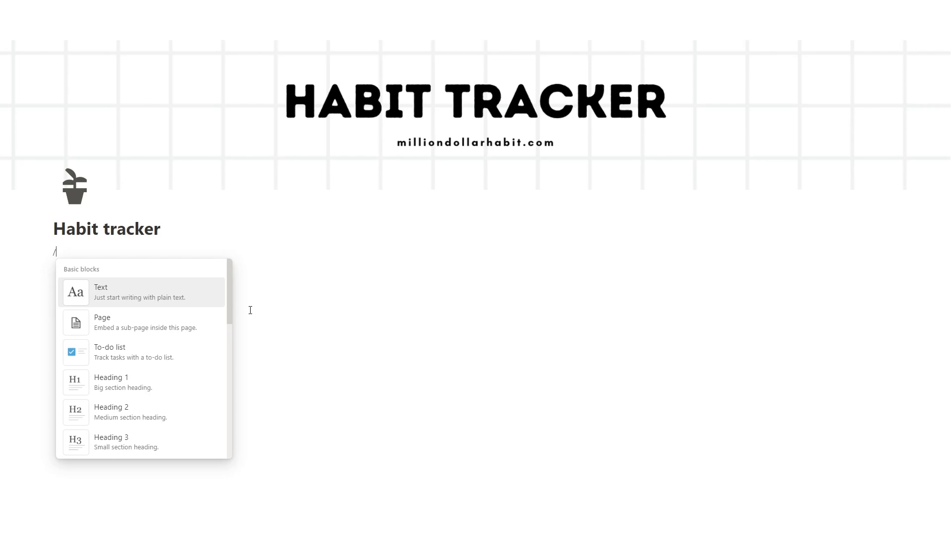
{"action": "type", "text": "databa"}
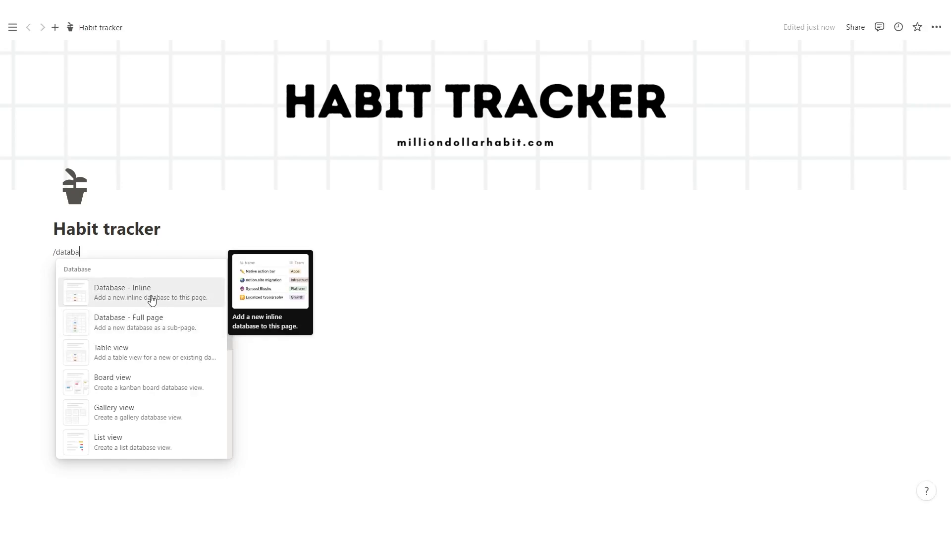
{"action": "left_click", "coordinate": [152, 301]}
{"action": "type", "text": "Habit tracker"}
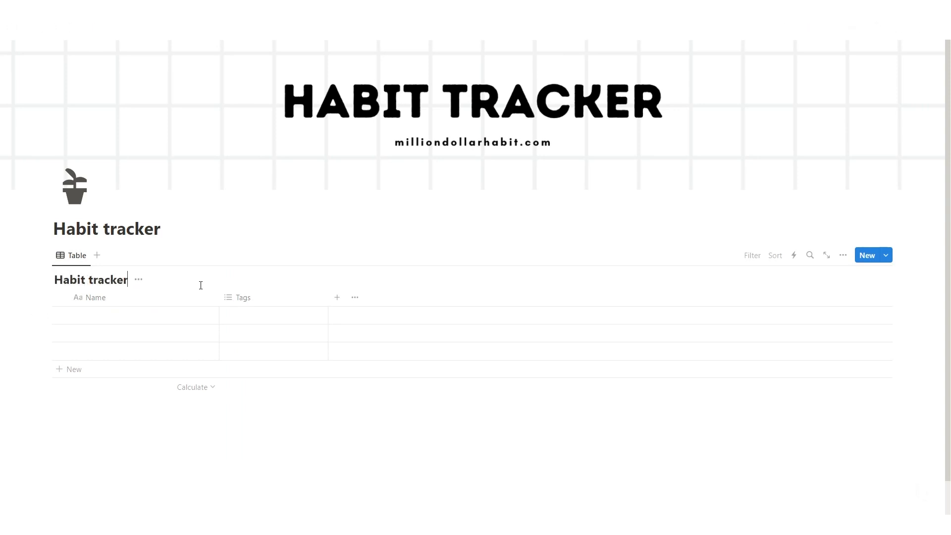
Delete the Tags property from the Habit tracker database.
{"action": "left_click", "coordinate": [275, 299]}
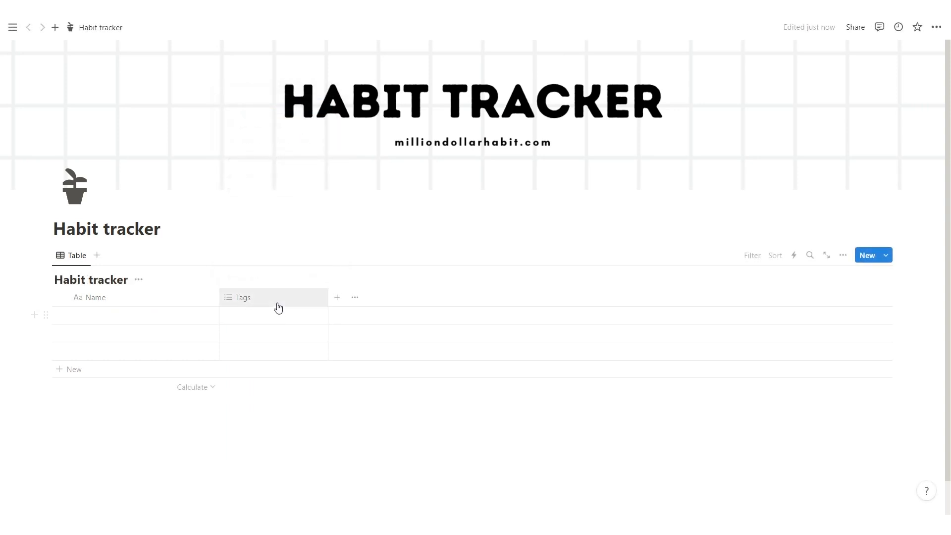
{"action": "left_click", "coordinate": [276, 306]}
{"action": "left_click", "coordinate": [272, 258]}
{"action": "left_click", "coordinate": [474, 268]}
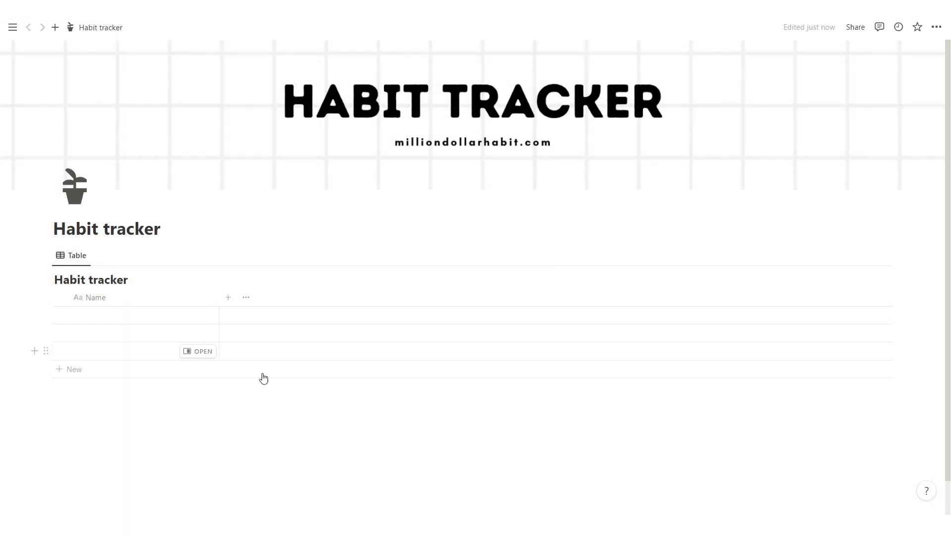
Add a checkbox property to the database and name it "Habit 1".
{"action": "left_click", "coordinate": [228, 297]}
{"action": "scroll", "coordinate": [807, 396], "scroll_direction": "down", "scroll_amount": 1}
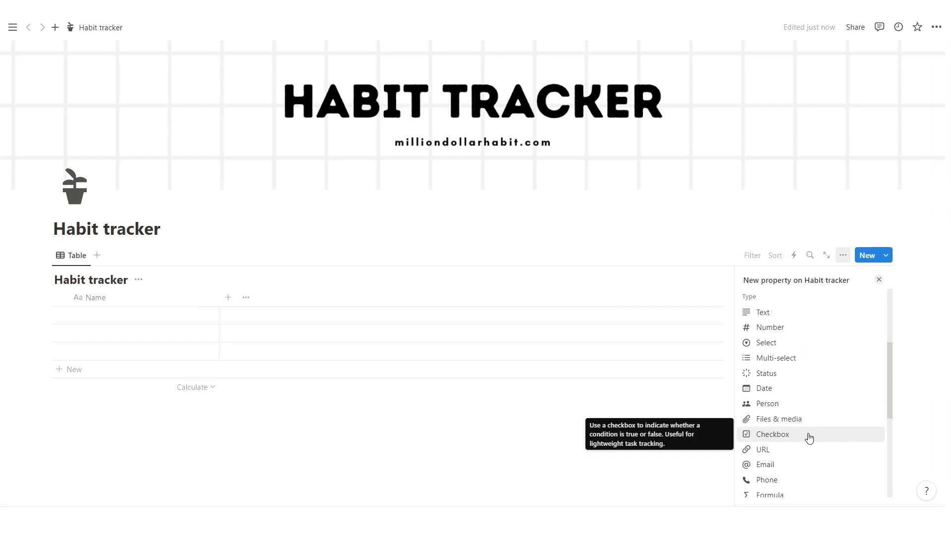
{"action": "left_click", "coordinate": [809, 436]}
{"action": "left_click", "coordinate": [280, 298]}
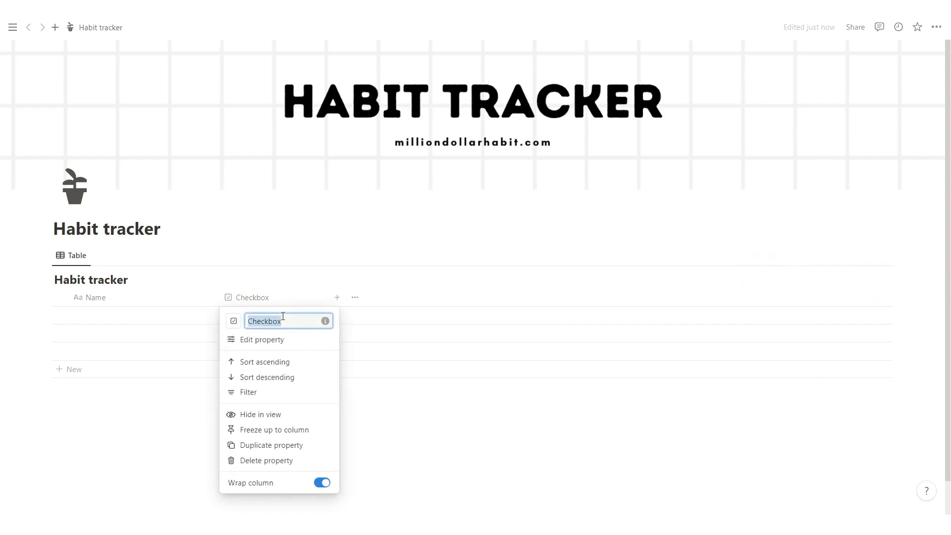
{"action": "type", "text": "Habit 1"}
Duplicate the Habit 1 checkbox property into Habit 2 and Habit 3, and narrow the checkbox columns to the checkbox width.
{"action": "left_click", "coordinate": [271, 445]}
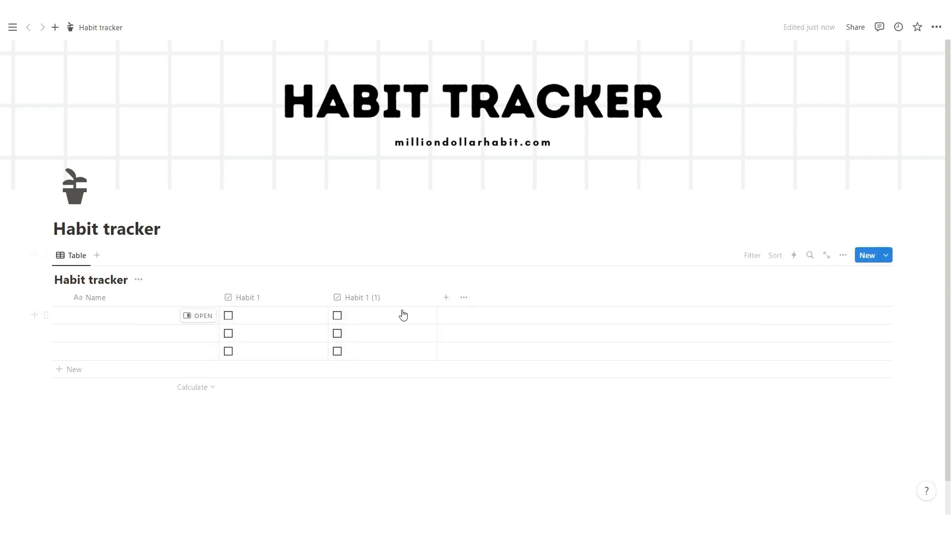
{"action": "left_click_drag", "start_coordinate": [392, 321], "coordinate": [379, 325]}
{"action": "type", "text": "2"}
{"action": "left_click", "coordinate": [399, 445]}
{"action": "left_click_drag", "start_coordinate": [503, 321], "coordinate": [487, 324]}
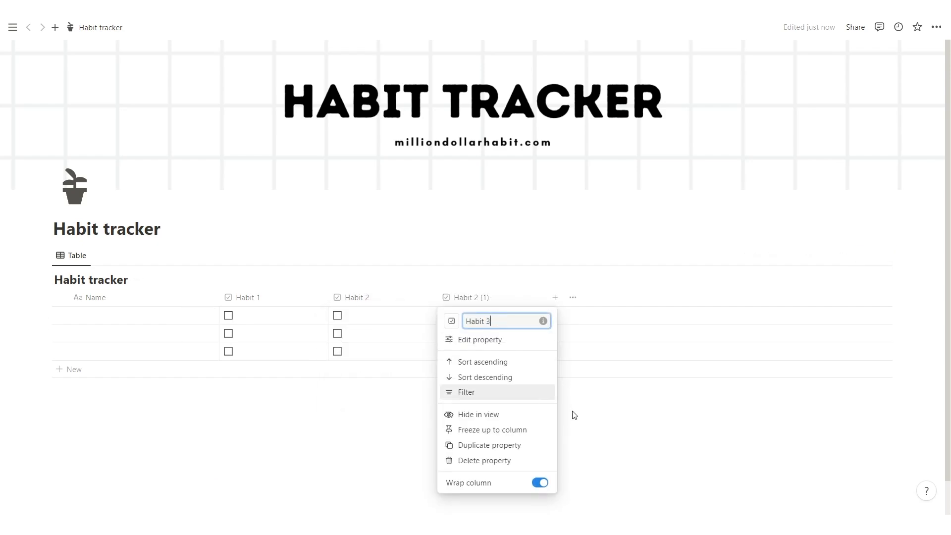
{"action": "type", "text": "3"}
{"action": "key", "text": "Return"}
{"action": "left_click_drag", "start_coordinate": [328, 303], "coordinate": [261, 297]}
{"action": "left_click_drag", "start_coordinate": [365, 298], "coordinate": [278, 288]}
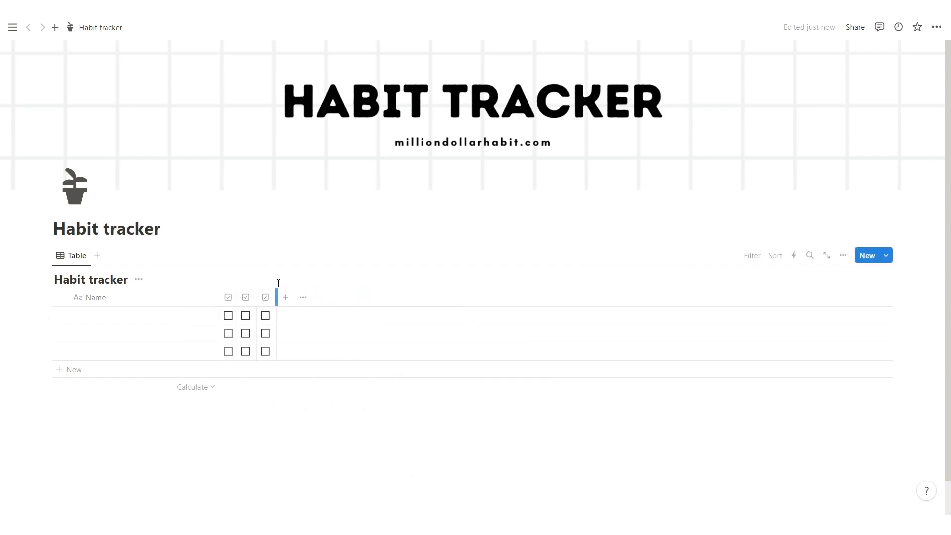
Add a formula property to the database and name it "Progress".
{"action": "left_click", "coordinate": [285, 297]}
{"action": "type", "text": "for"}
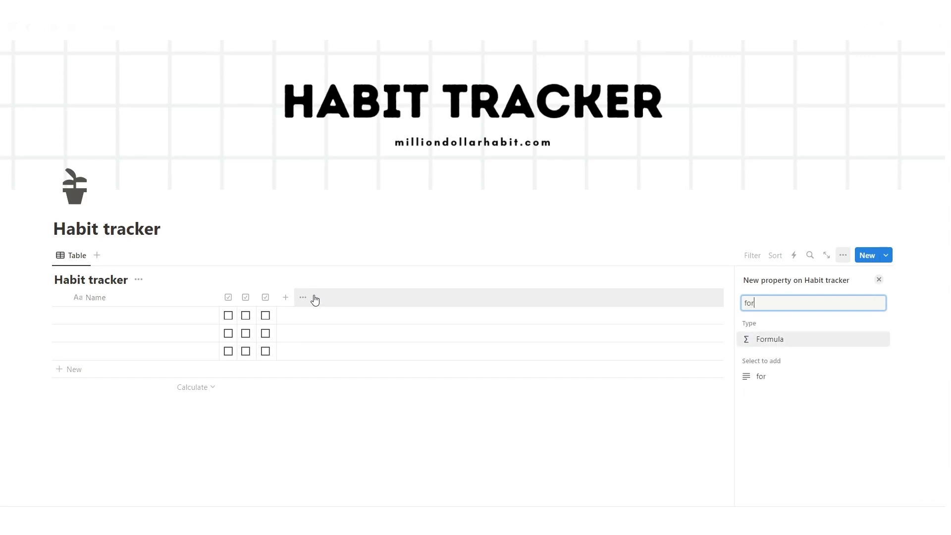
{"action": "key", "text": "Return"}
{"action": "double_click", "coordinate": [779, 299]}
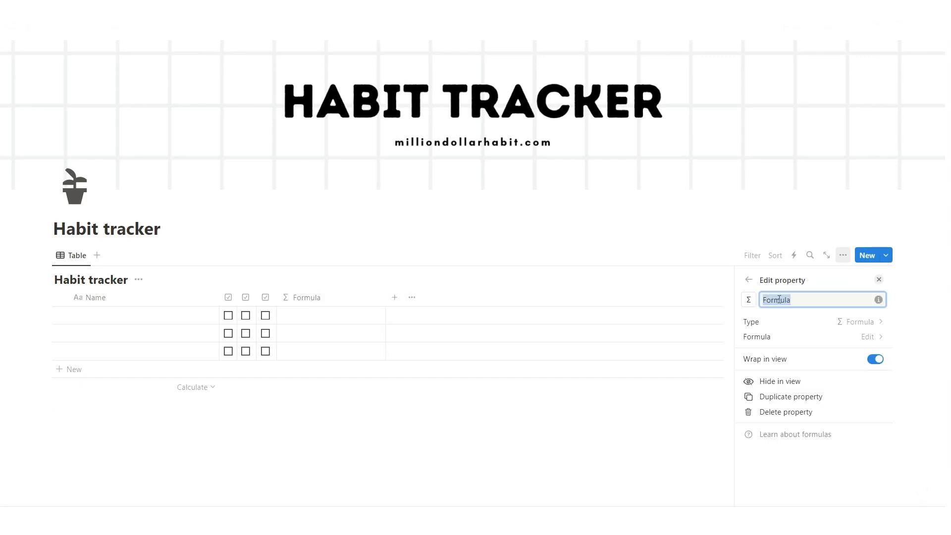
{"action": "type", "text": "Progress"}
{"action": "key", "text": "Return"}
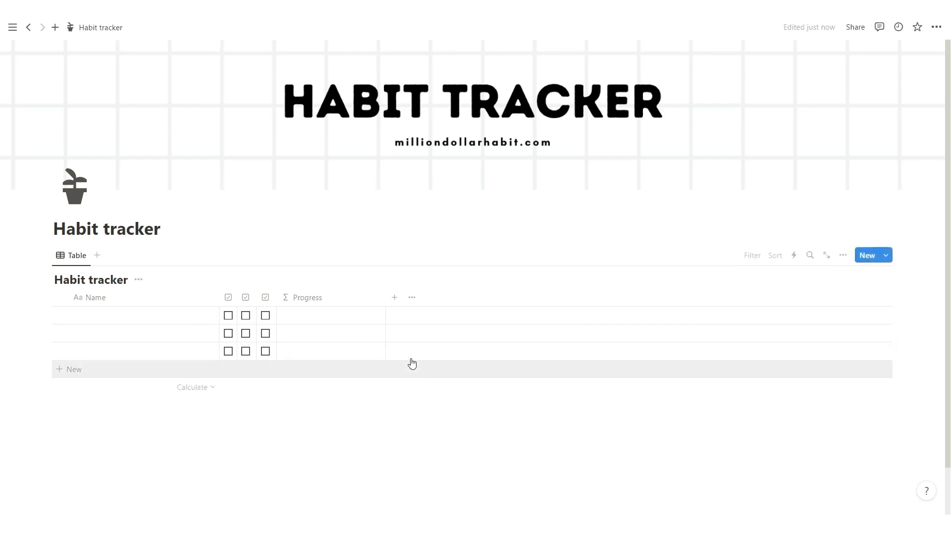
Add a Date property to the database after the Progress column.
{"action": "left_click", "coordinate": [399, 298]}
{"action": "scroll", "coordinate": [810, 444], "scroll_direction": "down", "scroll_amount": 3}
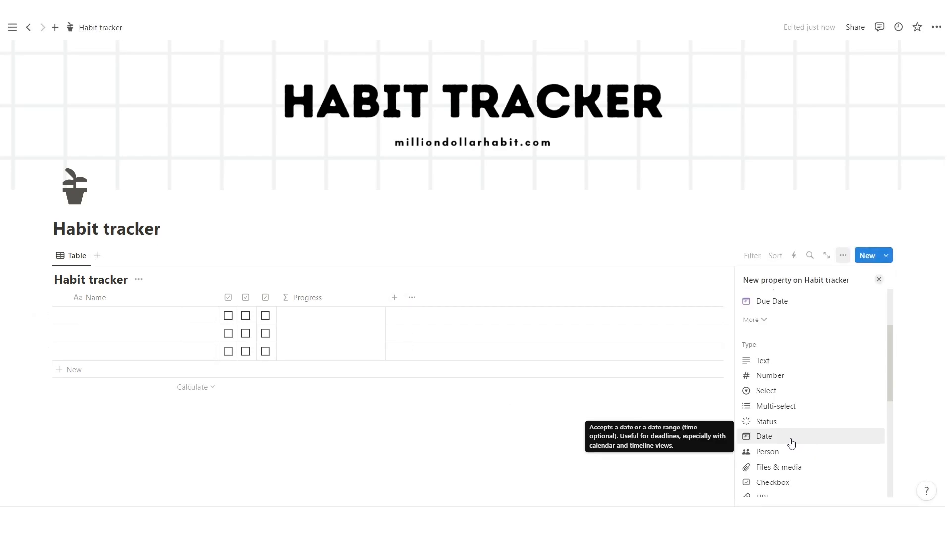
{"action": "left_click", "coordinate": [787, 436]}
Name the first row "Daily habits" and delete the two empty rows below it.
{"action": "left_click", "coordinate": [100, 318]}
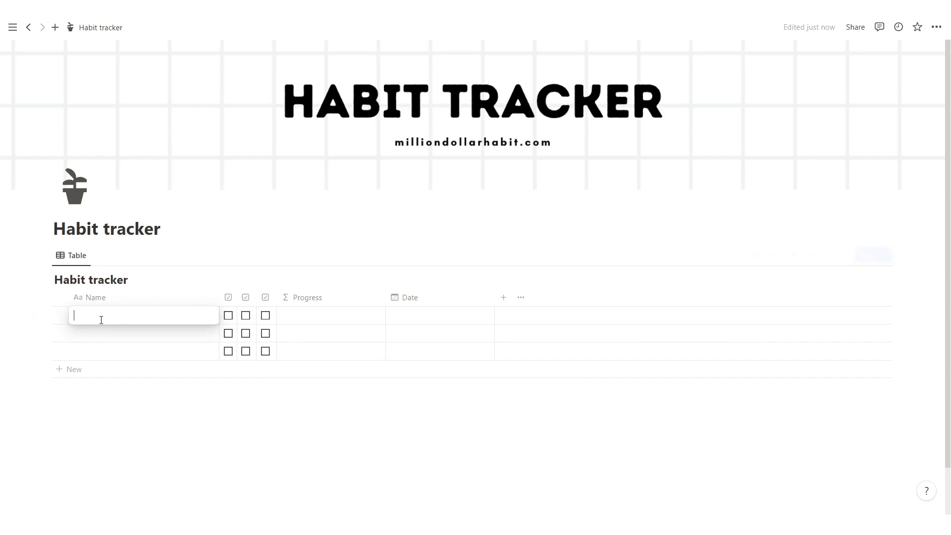
{"action": "type", "text": "Daily habits"}
{"action": "left_click_drag", "start_coordinate": [60, 340], "coordinate": [77, 346]}
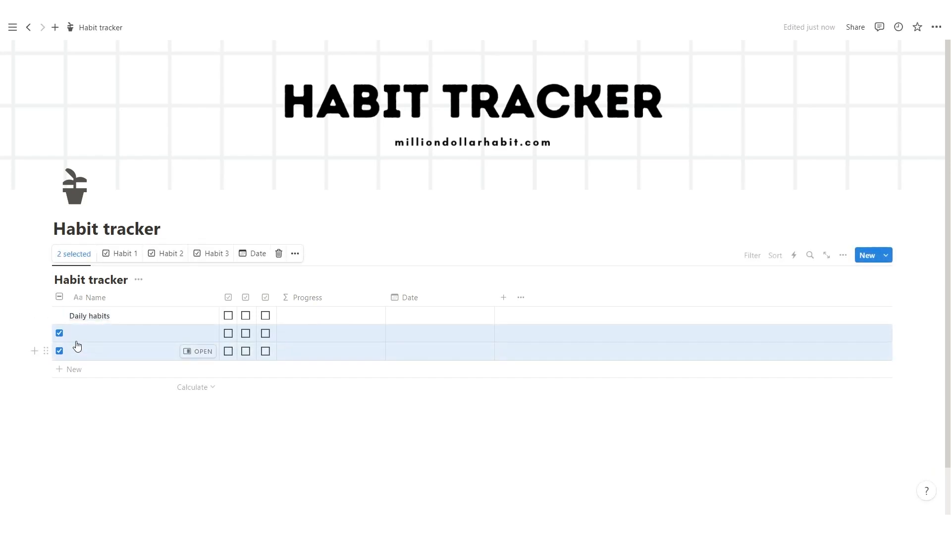
{"action": "left_click", "coordinate": [278, 254]}
Set the date of the Daily habits row to March 5, 2024.
{"action": "left_click", "coordinate": [411, 321]}
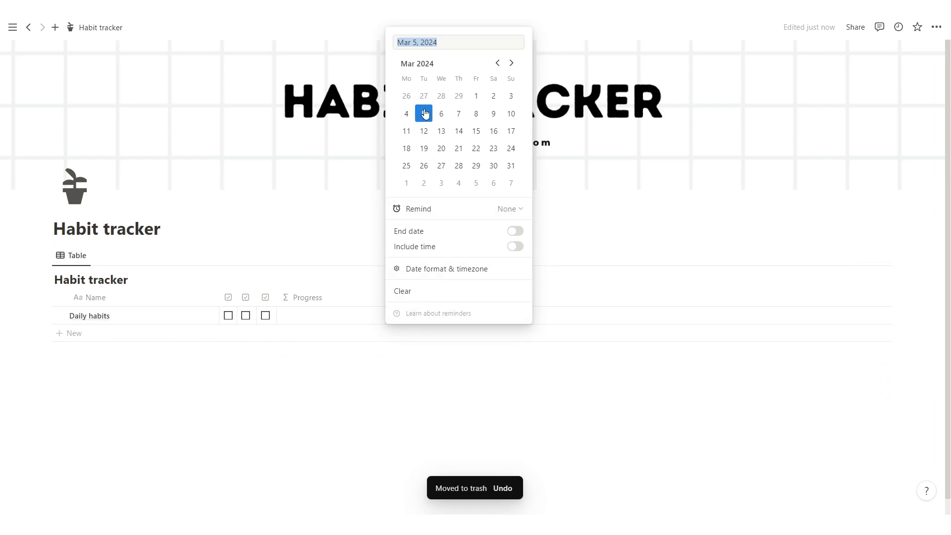
{"action": "left_click", "coordinate": [426, 115]}
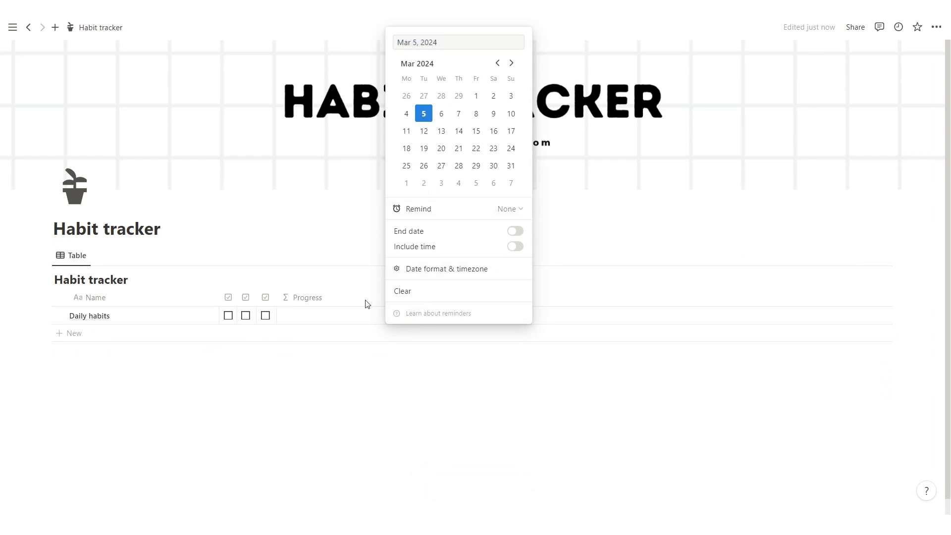
{"action": "left_click", "coordinate": [376, 395]}
Set the Progress formula to toNumber(Habit 1) + toNumber(Habit 2) + toNumber(Habit 3) and show the result as a bar.
{"action": "left_click", "coordinate": [337, 301]}
{"action": "left_click", "coordinate": [340, 342]}
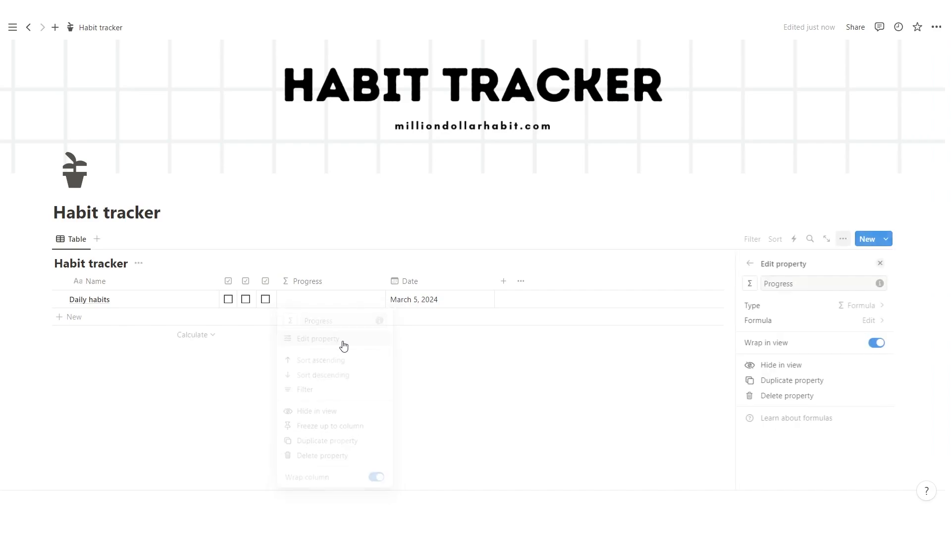
{"action": "left_click", "coordinate": [862, 321]}
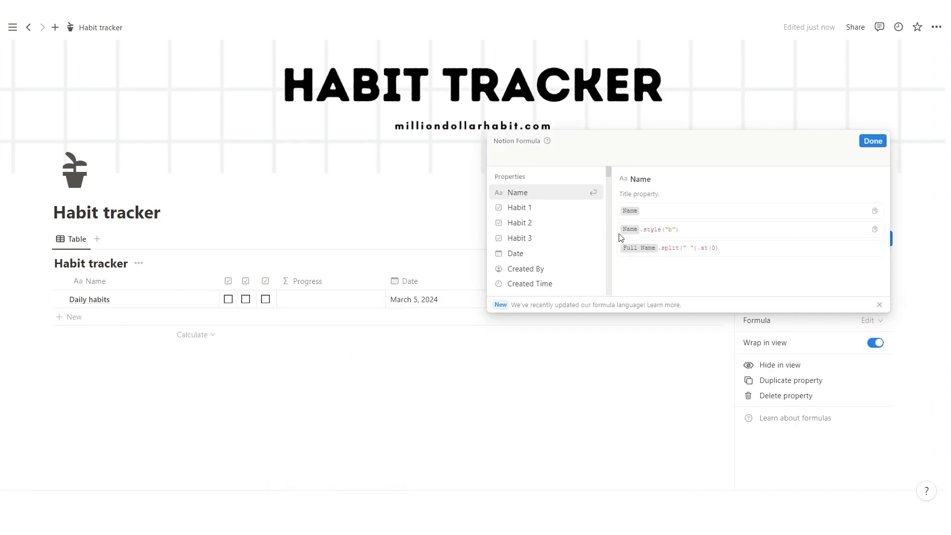
{"action": "type", "text": "toNumber(Habit 1) + toNumber(Habit 2) + toNumber(Habit 3)"}
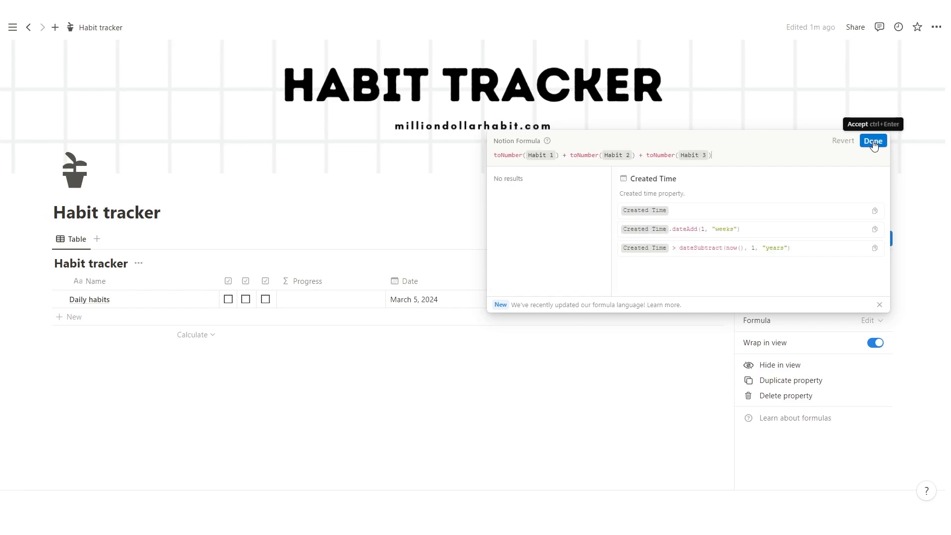
{"action": "left_click", "coordinate": [874, 143]}
{"action": "left_click", "coordinate": [808, 340]}
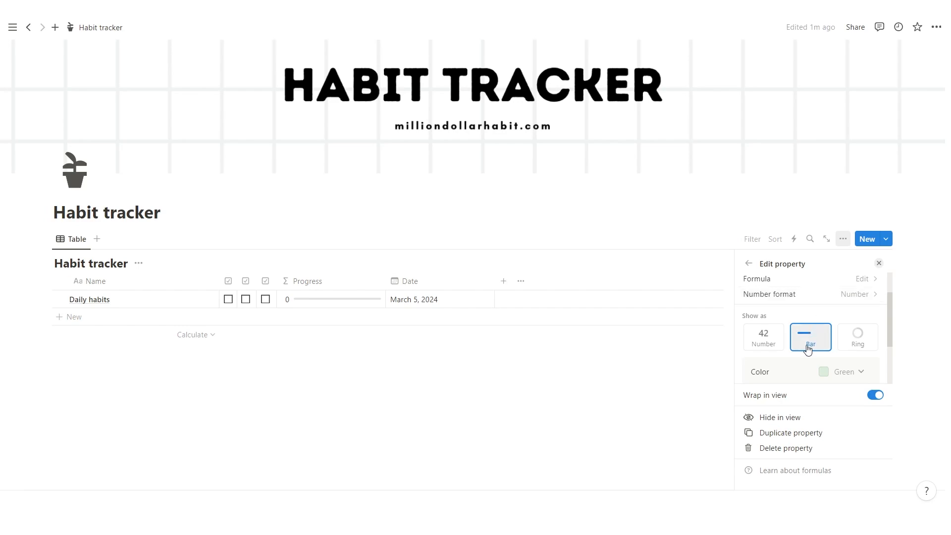
Set the Progress bar's divisor to match the number of habits and hide the number beside the bar.
{"action": "left_click", "coordinate": [864, 344]}
{"action": "left_click", "coordinate": [813, 337]}
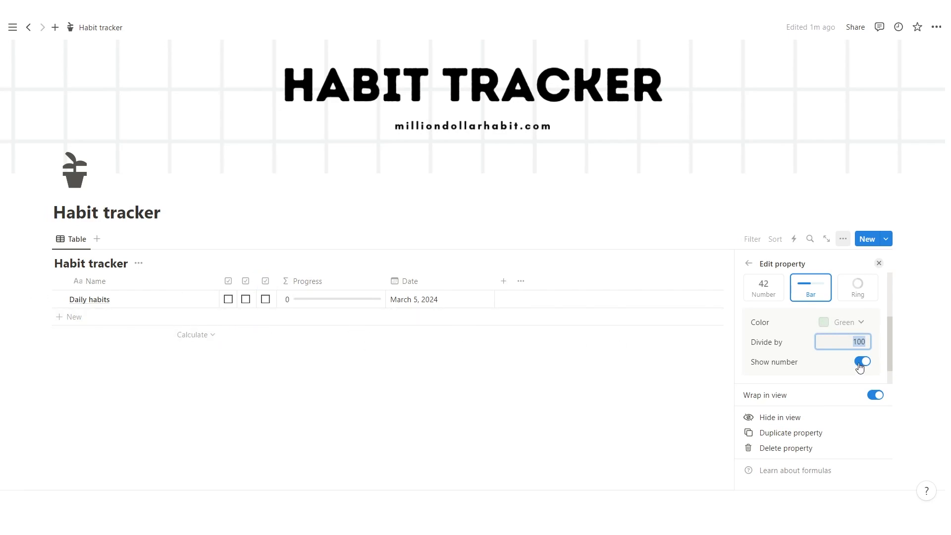
{"action": "left_click", "coordinate": [862, 362]}
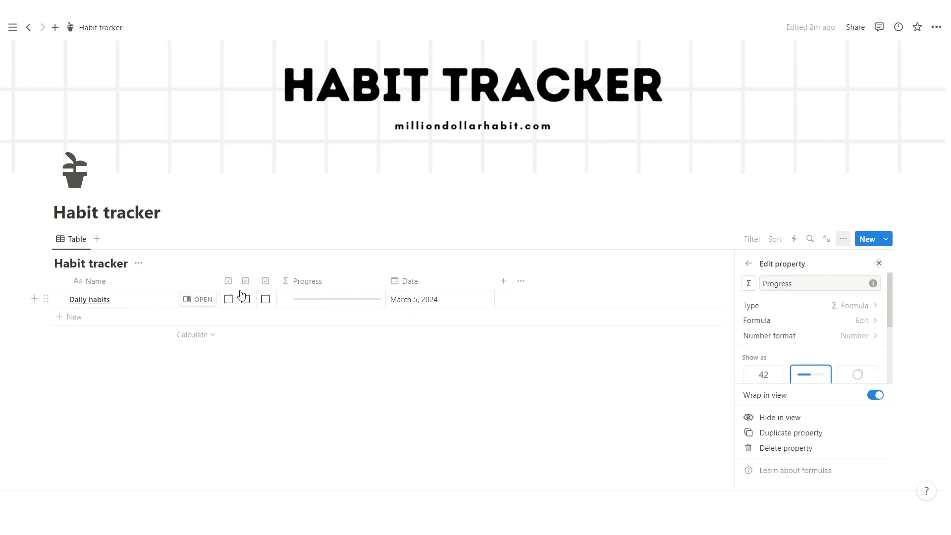
Check the first checkbox property's name and the habit names referenced in the Progress formula.
{"action": "left_click", "coordinate": [230, 281]}
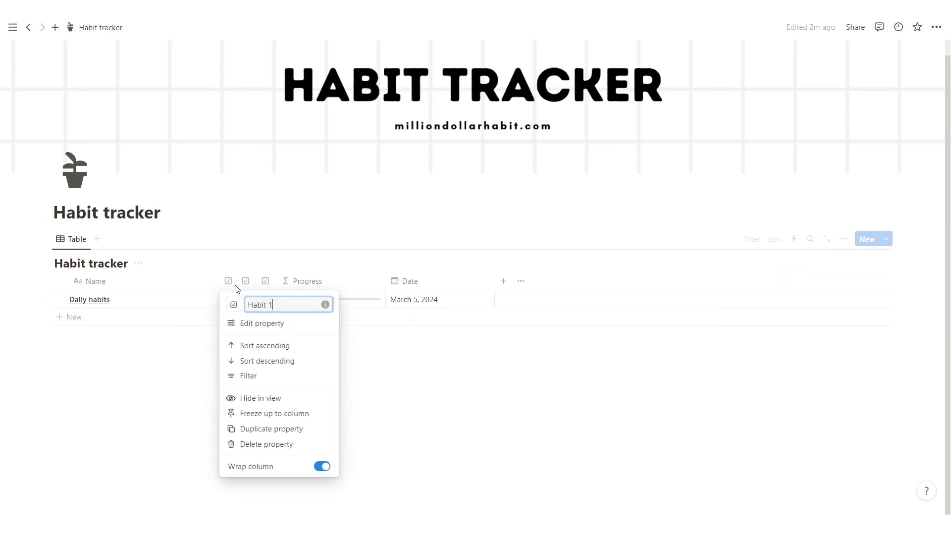
{"action": "left_click_drag", "start_coordinate": [285, 303], "coordinate": [245, 304]}
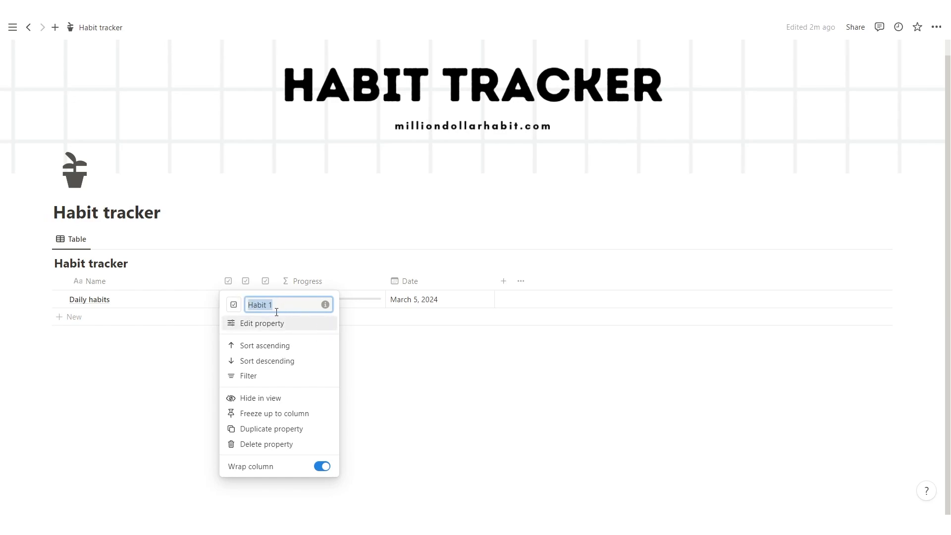
{"action": "left_click", "coordinate": [255, 287]}
{"action": "left_click", "coordinate": [255, 283]}
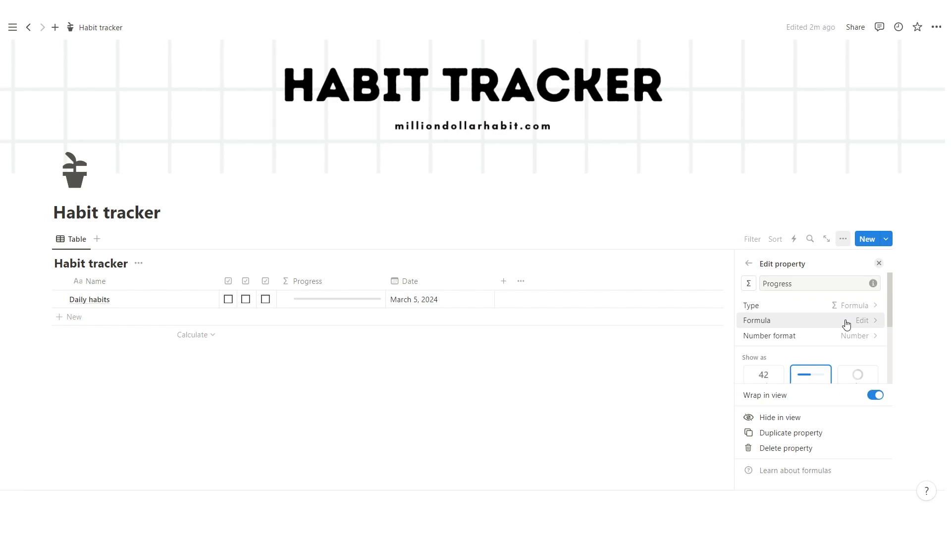
{"action": "left_click", "coordinate": [846, 324]}
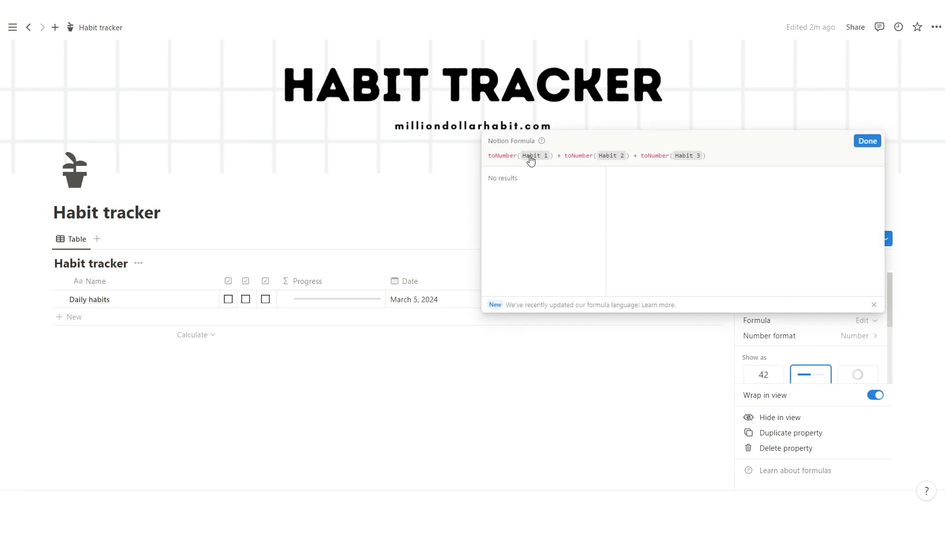
{"action": "left_click", "coordinate": [868, 142]}
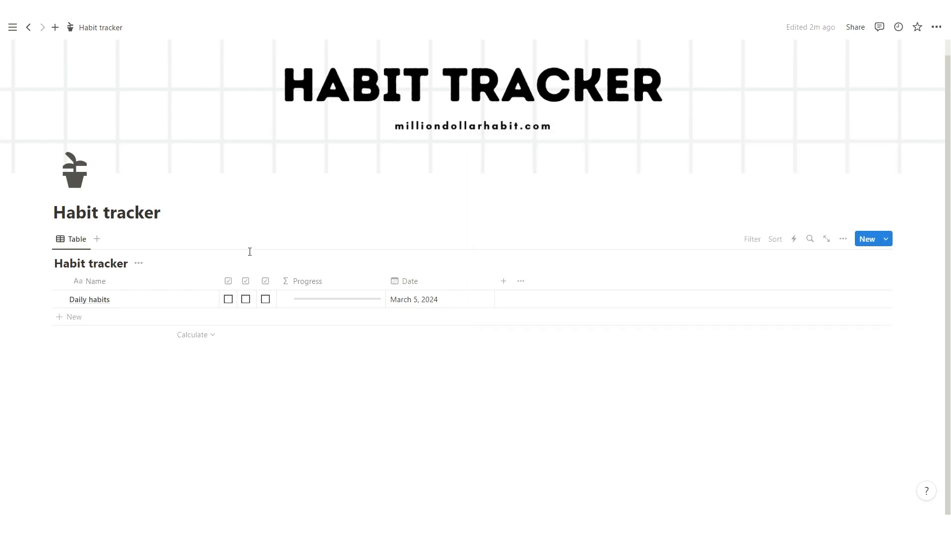
Mark Habit 1, Habit 2 and Habit 3 as completed in the Daily habits row.
{"action": "left_click", "coordinate": [229, 300]}
{"action": "left_click", "coordinate": [246, 300]}
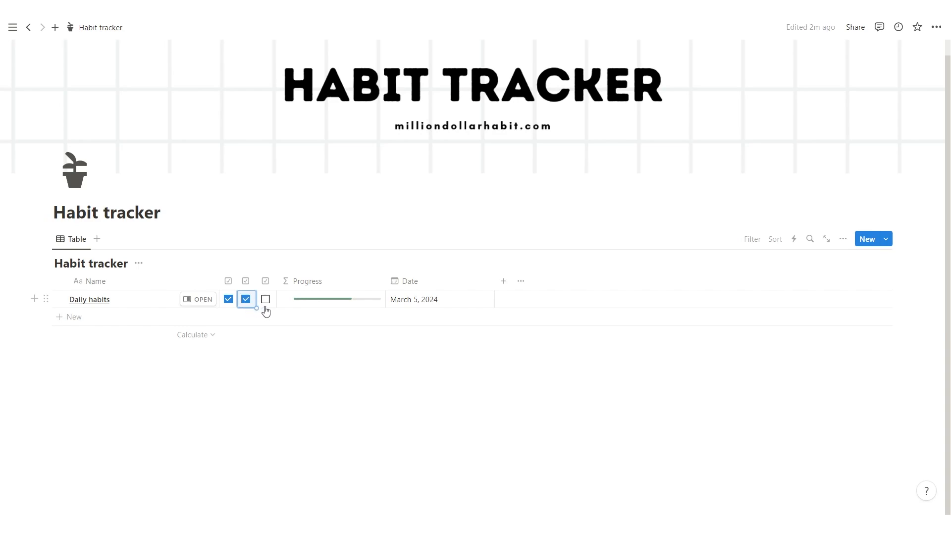
{"action": "left_click", "coordinate": [266, 299]}
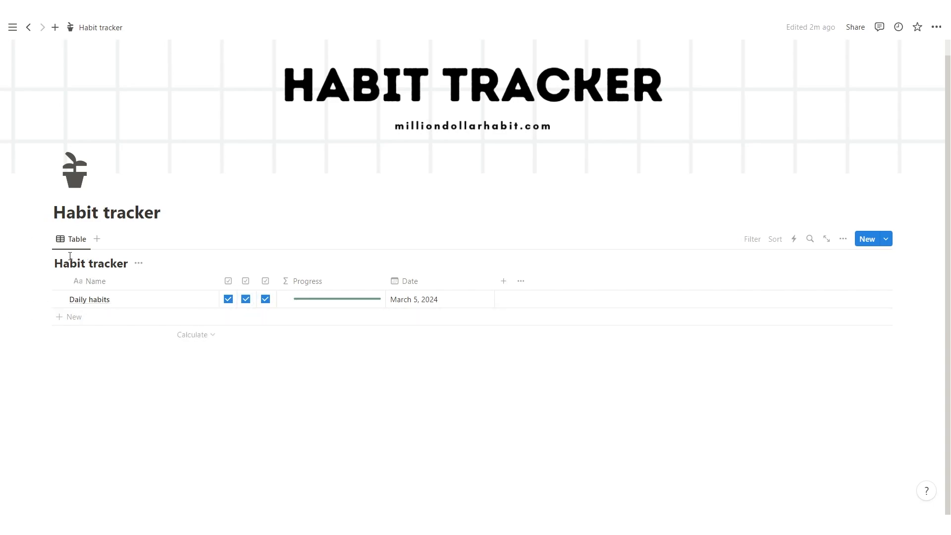
Hide the database title in the table view.
{"action": "left_click", "coordinate": [843, 239]}
{"action": "left_click", "coordinate": [815, 309]}
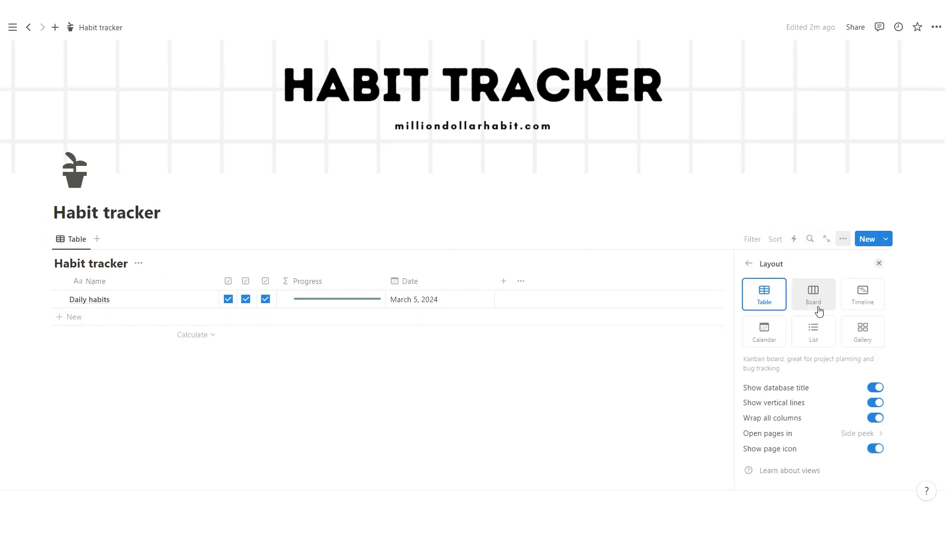
{"action": "left_click", "coordinate": [875, 387]}
{"action": "left_click", "coordinate": [525, 382]}
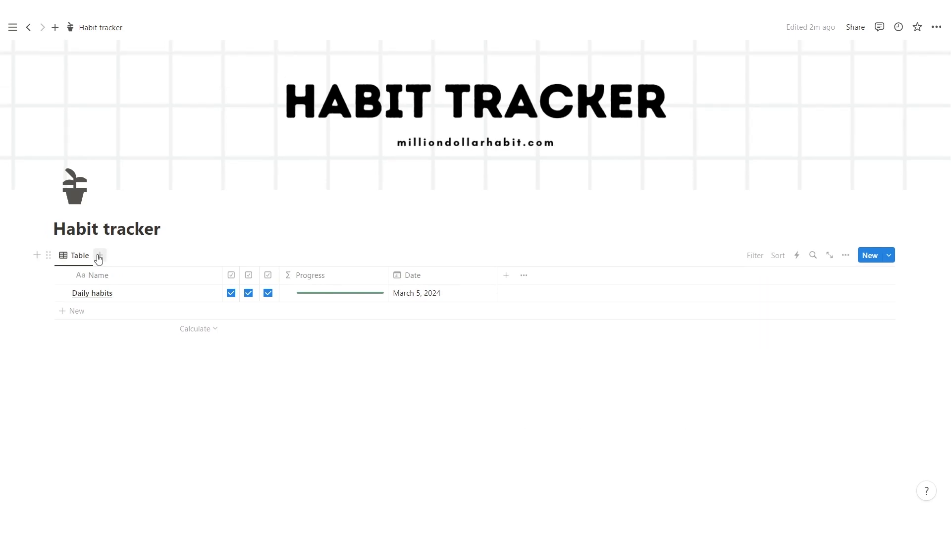
Add a gallery view with card preview set to None, large cards and the database title hidden.
{"action": "left_click", "coordinate": [100, 256]}
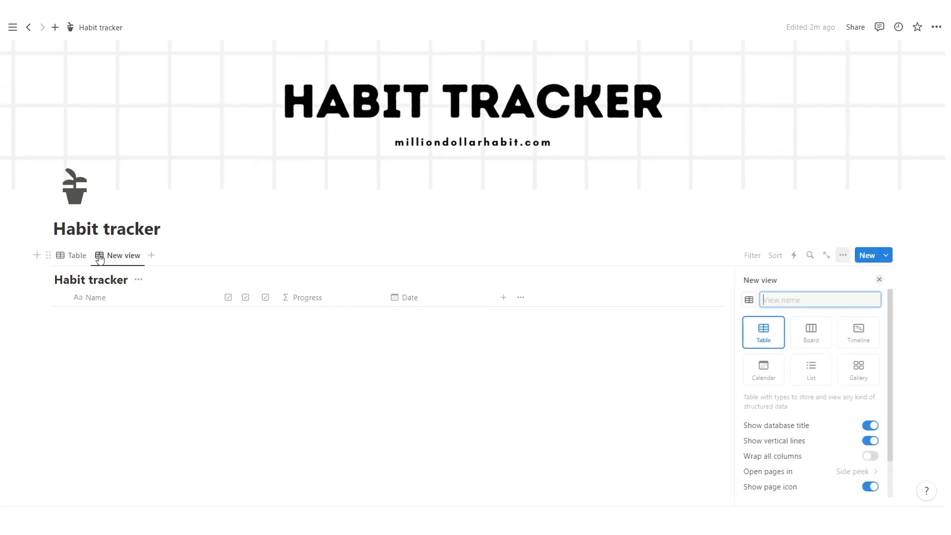
{"action": "left_click", "coordinate": [858, 369]}
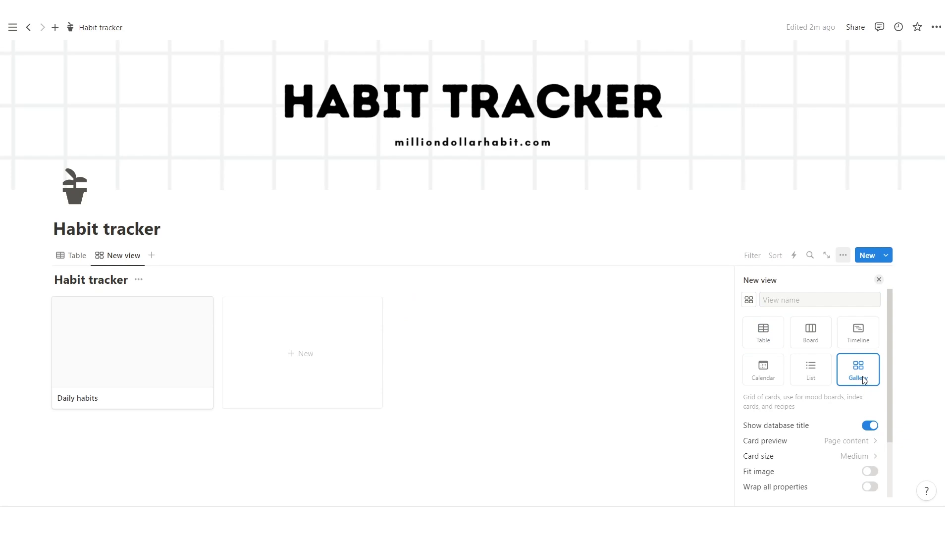
{"action": "scroll", "coordinate": [863, 376], "scroll_direction": "down", "scroll_amount": 2}
{"action": "left_click", "coordinate": [852, 368]}
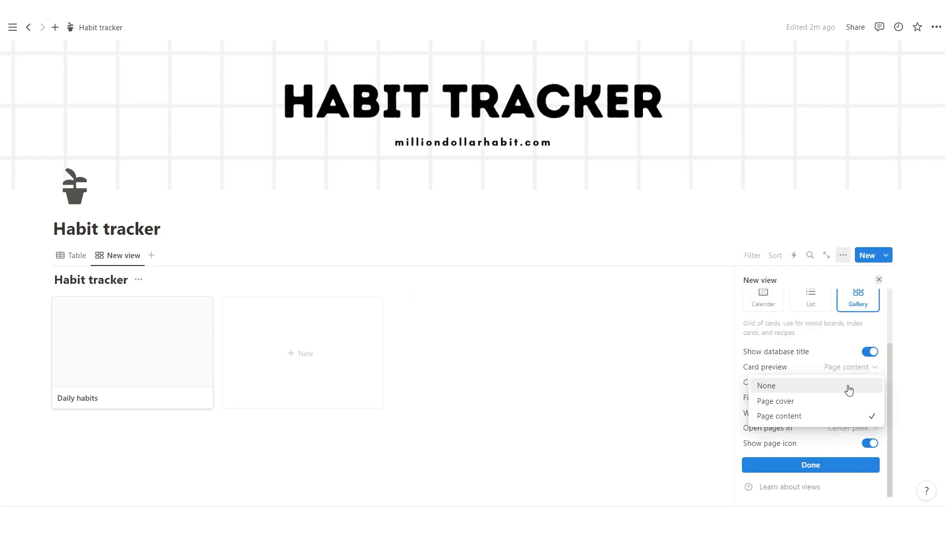
{"action": "left_click", "coordinate": [785, 390]}
{"action": "left_click", "coordinate": [812, 396]}
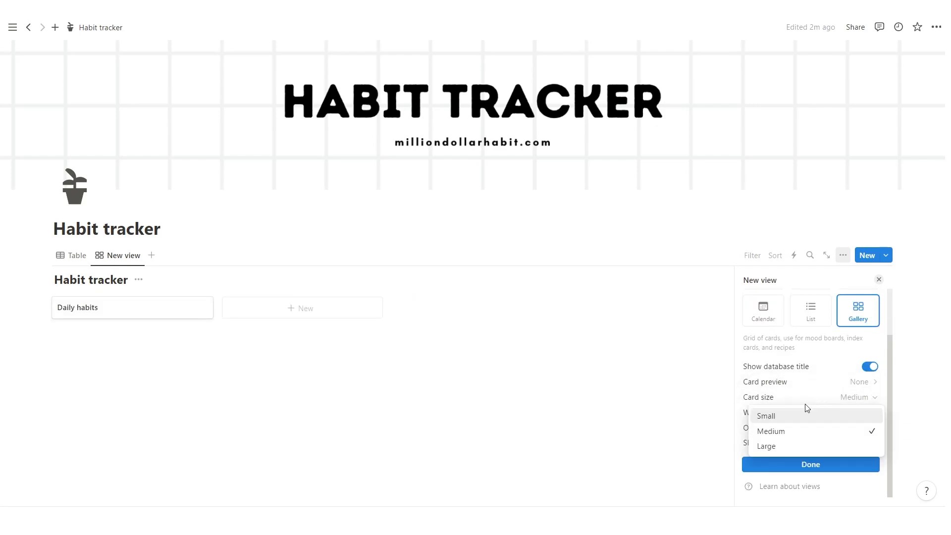
{"action": "left_click", "coordinate": [790, 452]}
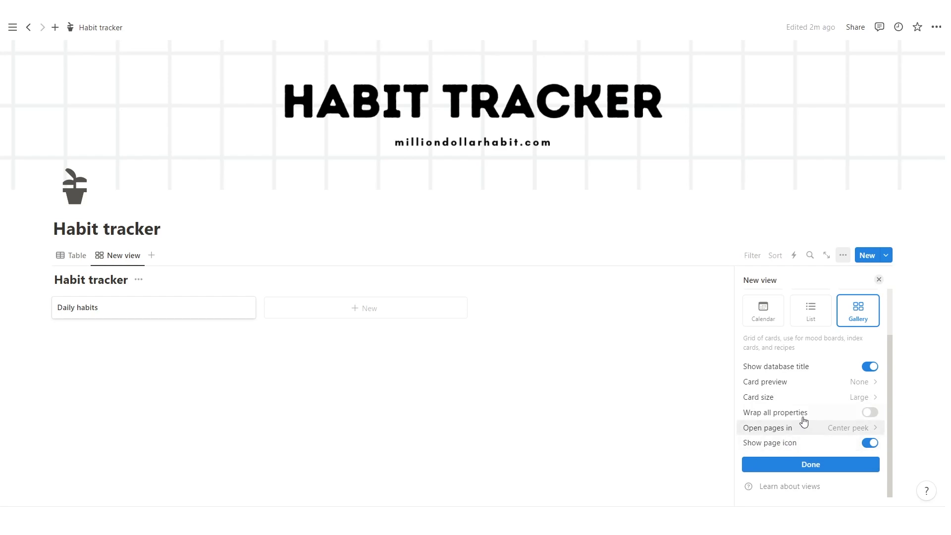
{"action": "left_click", "coordinate": [869, 368]}
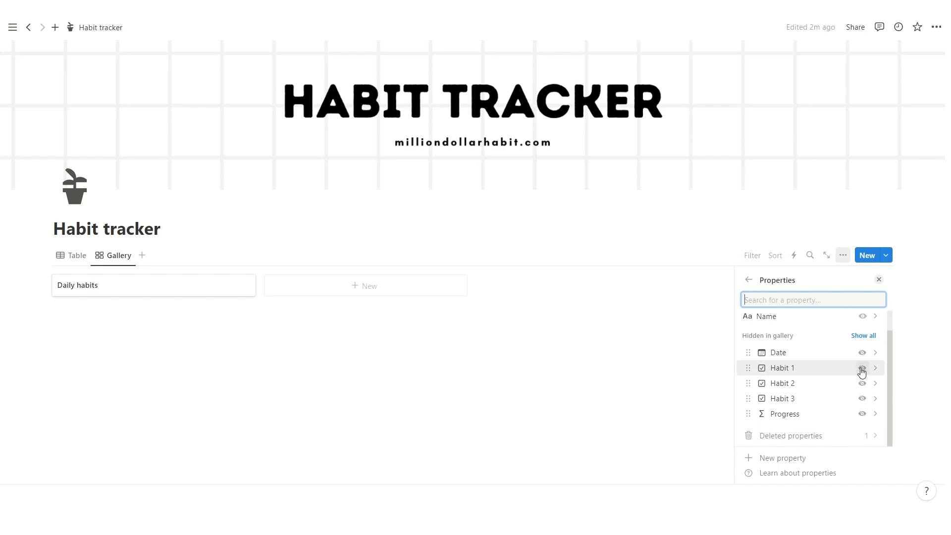
Show the Habit 1, Habit 2, Habit 3 and Progress properties on the gallery cards.
{"action": "left_click", "coordinate": [862, 369]}
{"action": "left_click", "coordinate": [863, 383]}
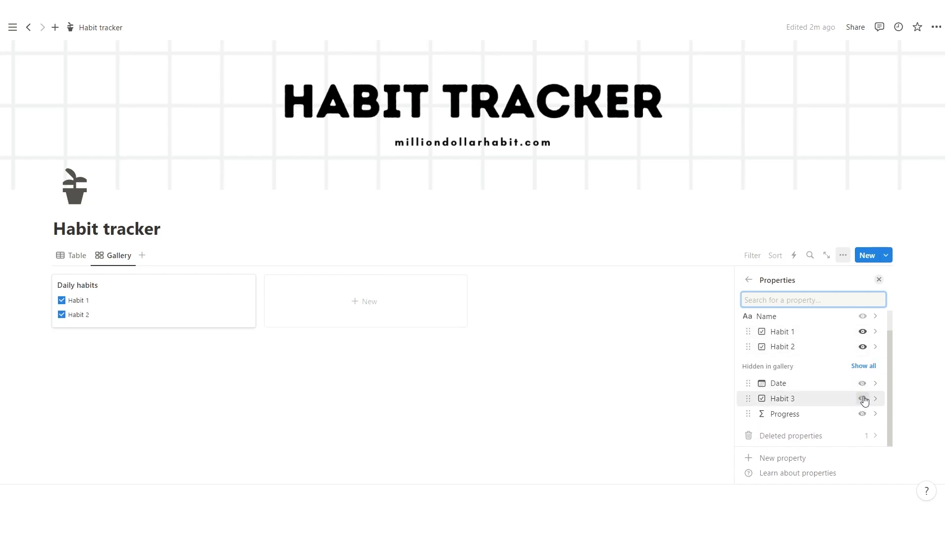
{"action": "left_click", "coordinate": [863, 398]}
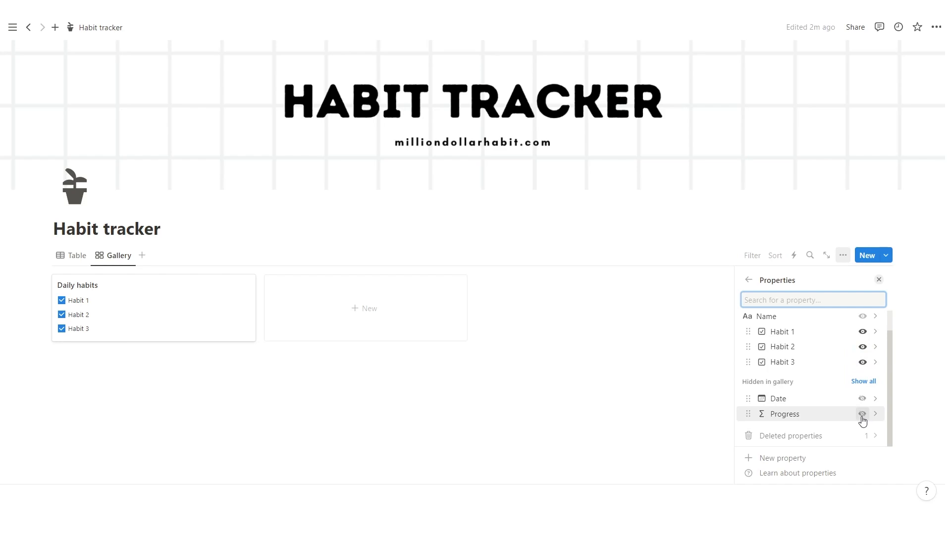
{"action": "left_click", "coordinate": [862, 414]}
{"action": "left_click", "coordinate": [611, 394]}
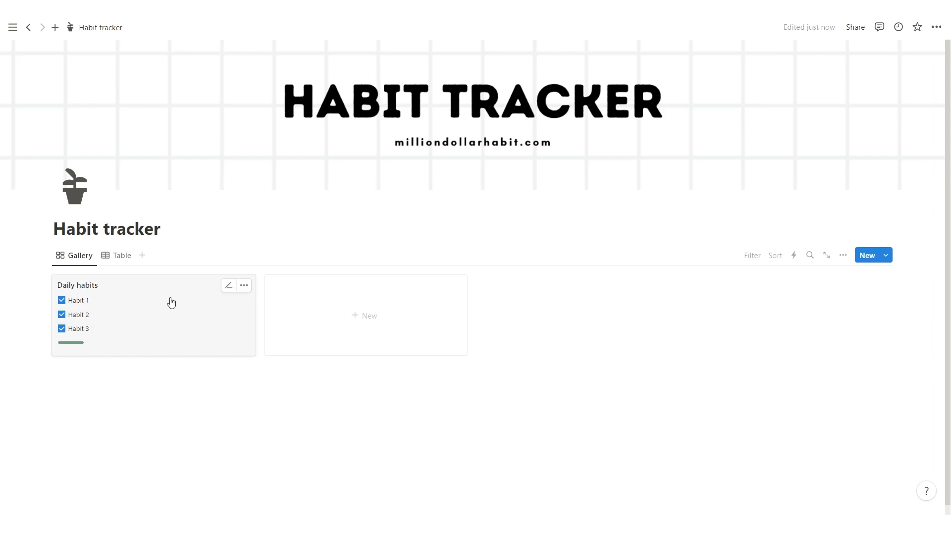
Create a database template named "Daily habits" and open its Date property for editing.
{"action": "left_click", "coordinate": [886, 257]}
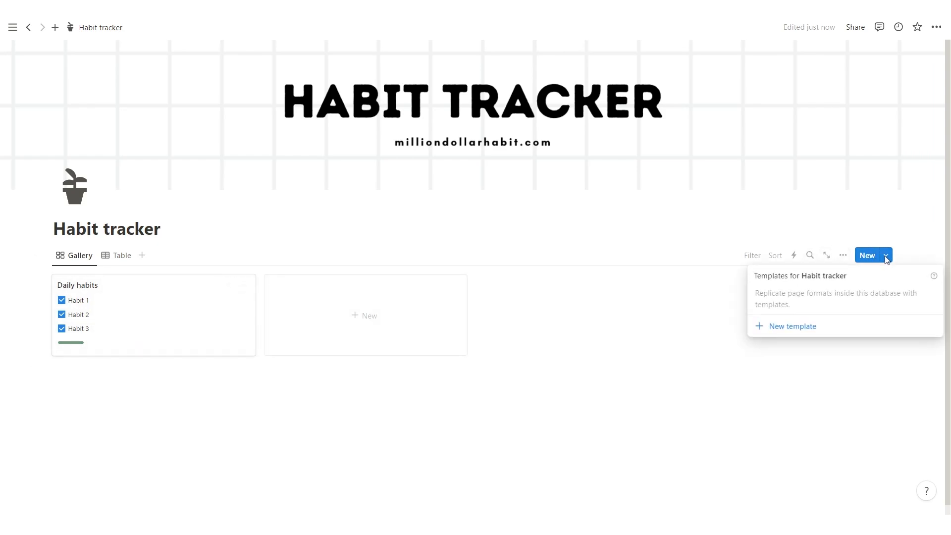
{"action": "left_click", "coordinate": [788, 326]}
{"action": "type", "text": "Daily habits"}
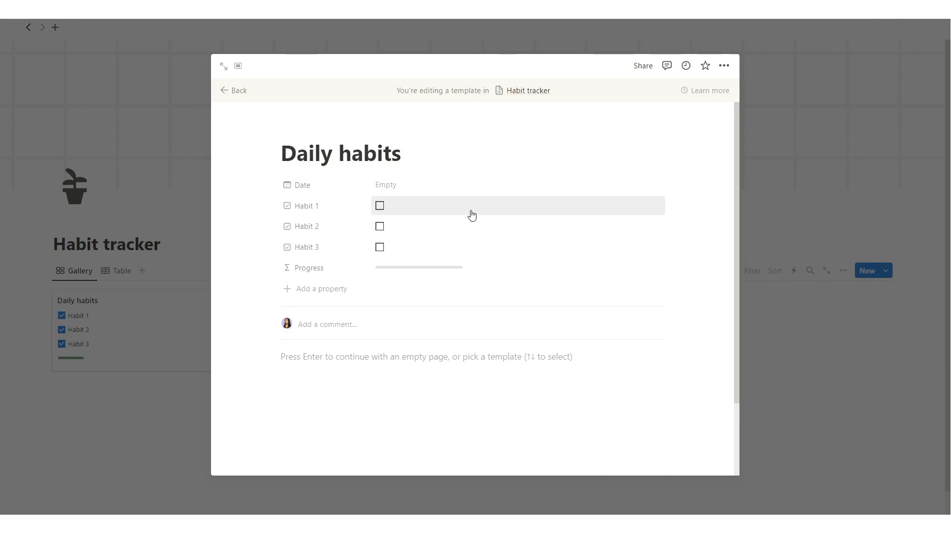
{"action": "left_click", "coordinate": [430, 192]}
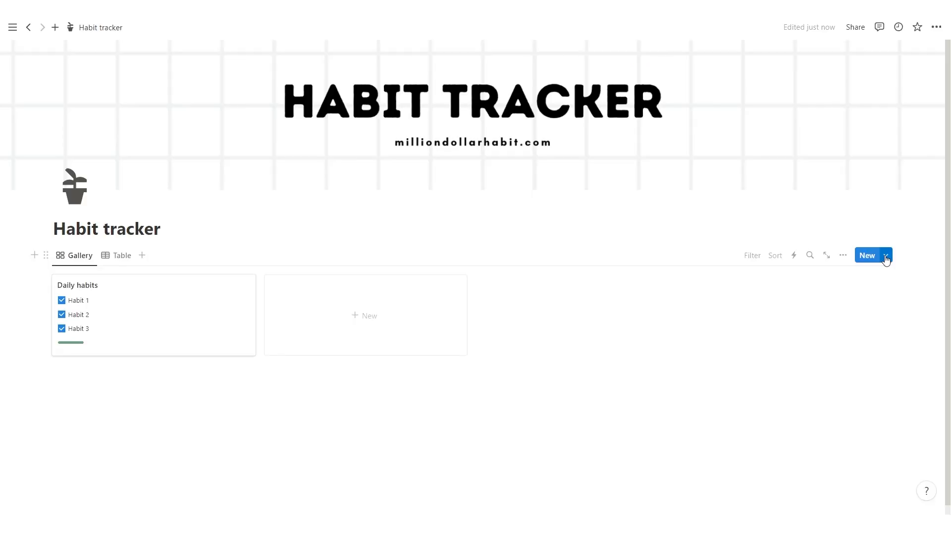
Make the Daily habits template the default for all views in the Habit tracker database.
{"action": "left_click", "coordinate": [885, 256]}
{"action": "left_click", "coordinate": [932, 295]}
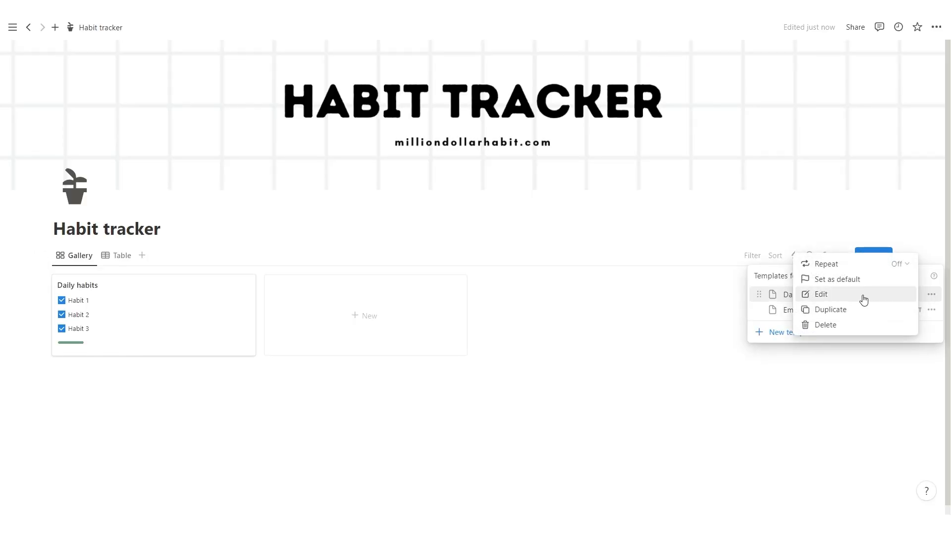
{"action": "left_click", "coordinate": [852, 280]}
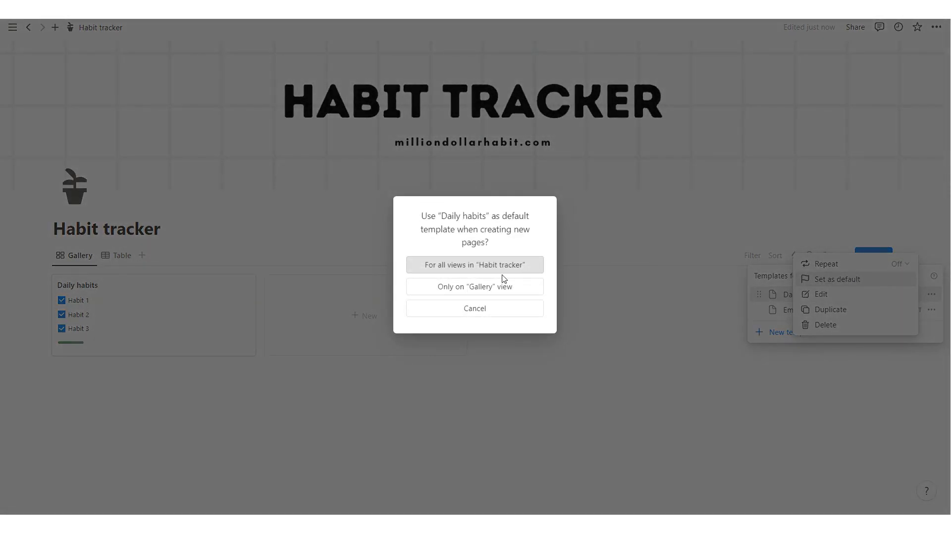
{"action": "left_click", "coordinate": [503, 271]}
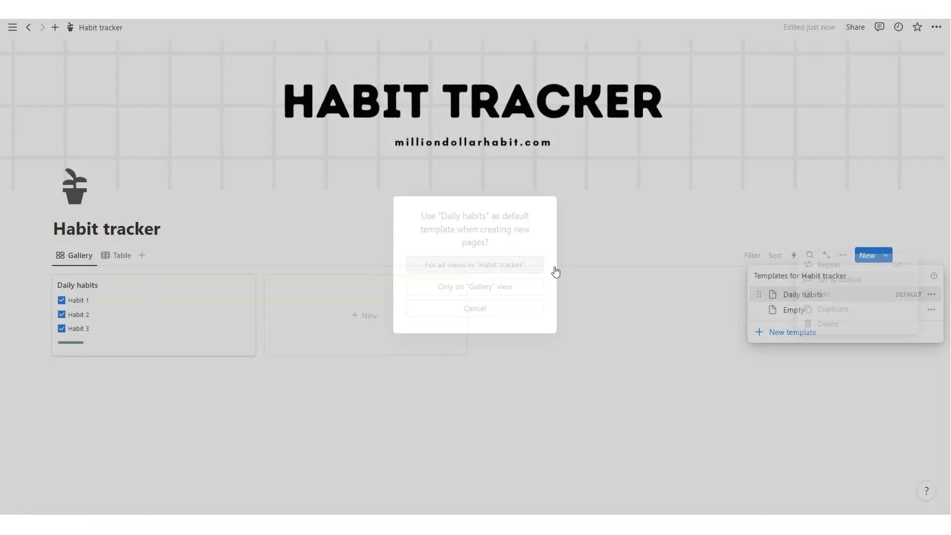
Set the Daily habits template to repeat every day, starting March 5, 2024 at 12:00 AM, and save the schedule.
{"action": "left_click", "coordinate": [931, 294]}
{"action": "left_click", "coordinate": [904, 266]}
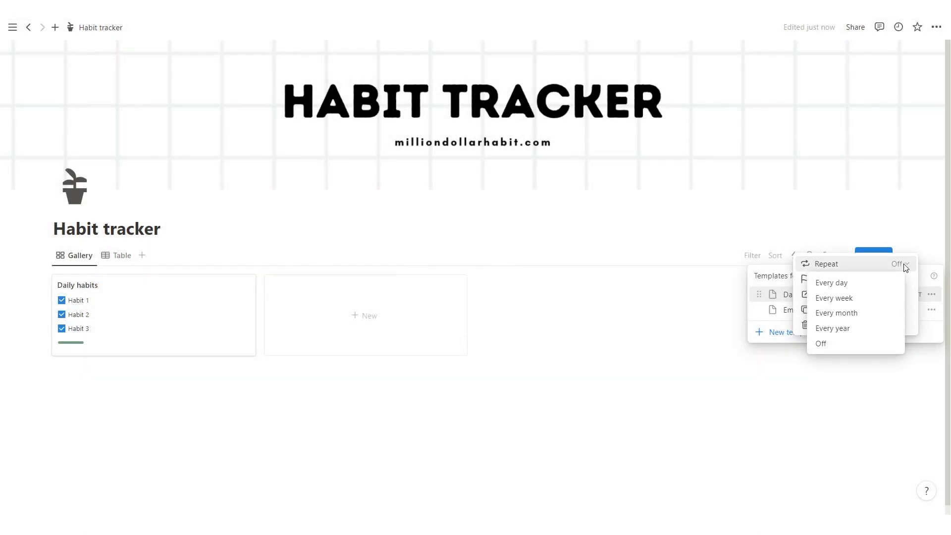
{"action": "left_click", "coordinate": [844, 288]}
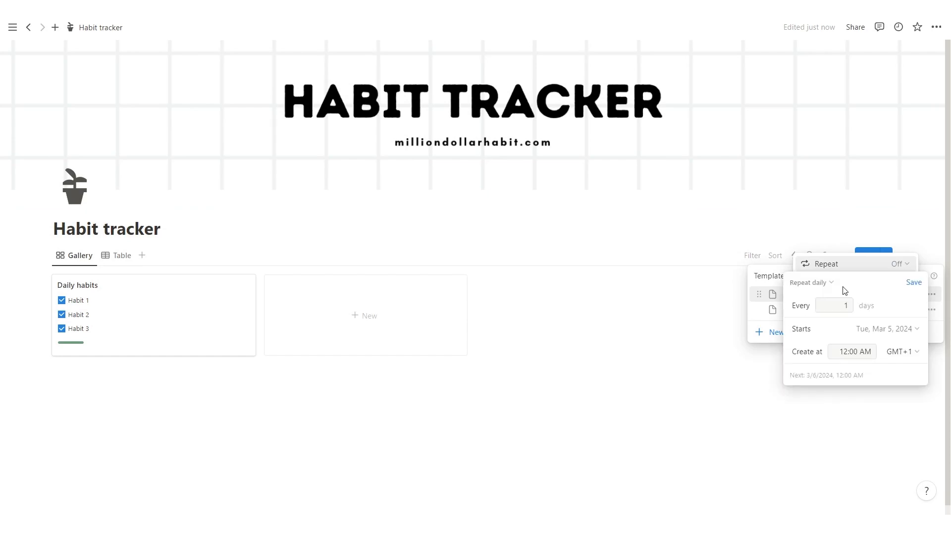
{"action": "left_click", "coordinate": [915, 281]}
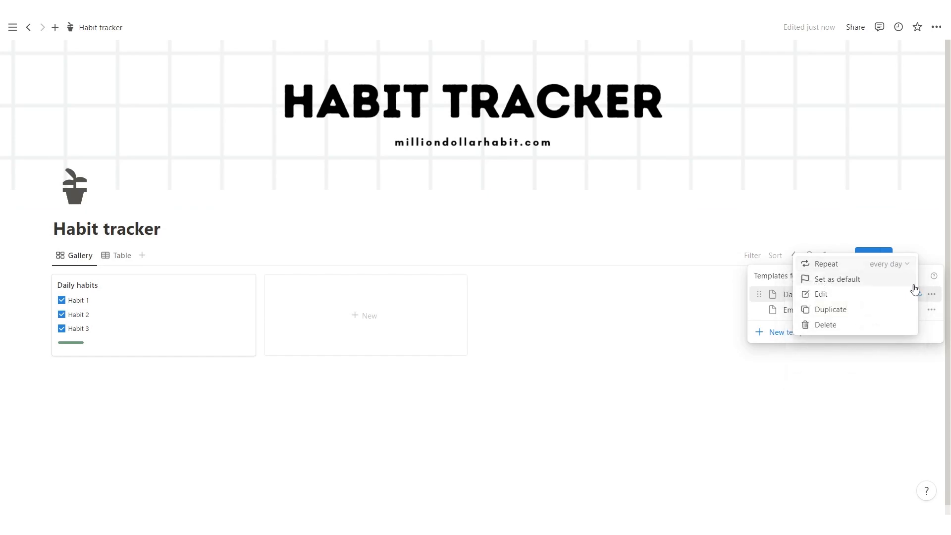
{"action": "left_click", "coordinate": [700, 341]}
{"action": "left_click", "coordinate": [699, 339]}
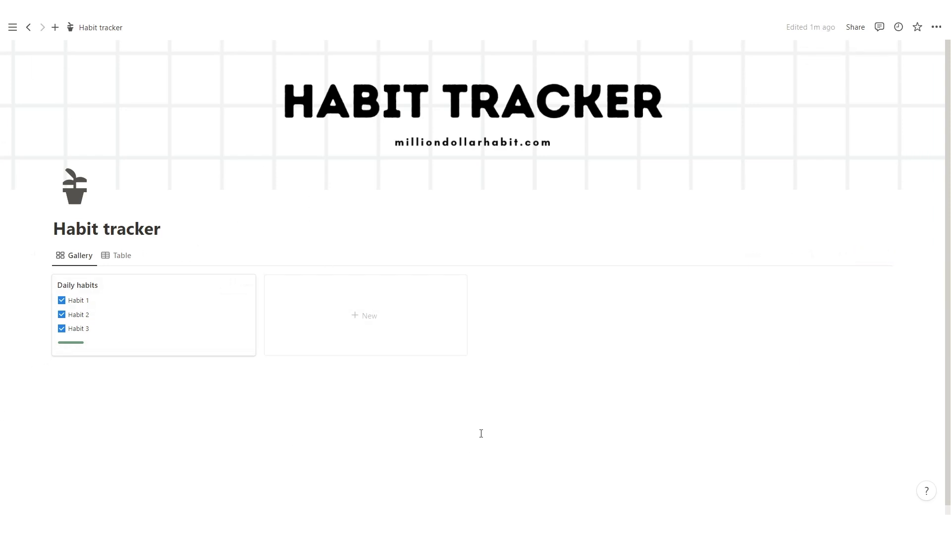
{"action": "left_click", "coordinate": [353, 404]}
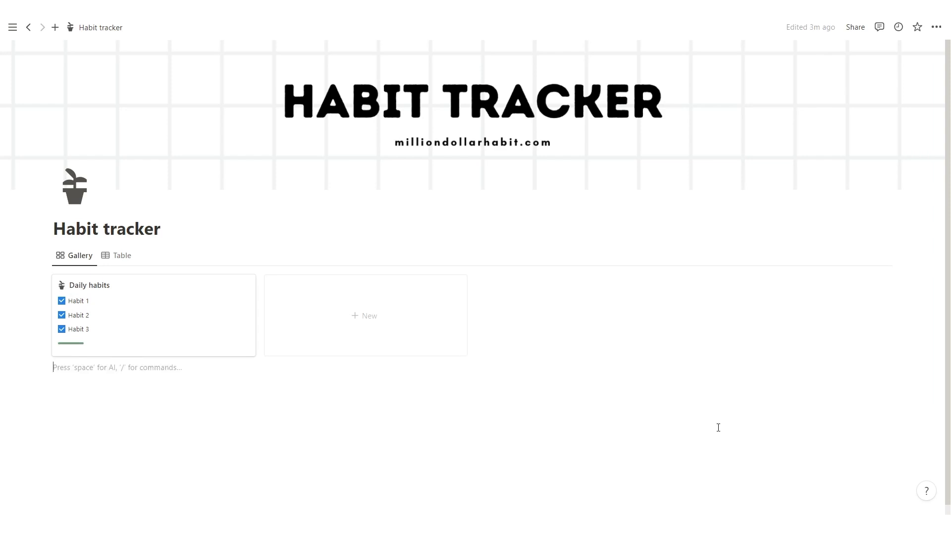
In the table view, add Daily habits rows dated March 4, March 3 and March 2, 2024, plus one more row below.
{"action": "left_click", "coordinate": [122, 257]}
{"action": "left_click", "coordinate": [70, 312]}
{"action": "left_click", "coordinate": [452, 312]}
{"action": "left_click", "coordinate": [406, 109]}
{"action": "left_click", "coordinate": [70, 329]}
{"action": "left_click", "coordinate": [415, 330]}
{"action": "left_click", "coordinate": [511, 109]}
{"action": "left_click", "coordinate": [70, 347]}
{"action": "left_click", "coordinate": [415, 348]}
{"action": "left_click", "coordinate": [493, 128]}
{"action": "left_click", "coordinate": [69, 365]}
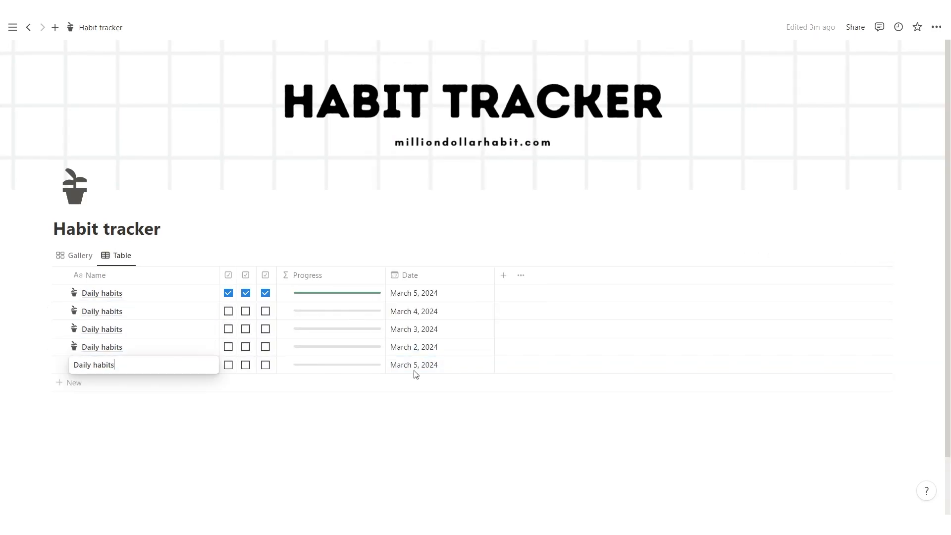
Check off different combinations of habits in the Daily habits rows with earlier dates.
{"action": "left_click", "coordinate": [229, 311]}
{"action": "left_click", "coordinate": [246, 311]}
{"action": "left_click", "coordinate": [266, 311]}
{"action": "left_click", "coordinate": [228, 329]}
{"action": "left_click", "coordinate": [245, 329]}
{"action": "left_click", "coordinate": [228, 346]}
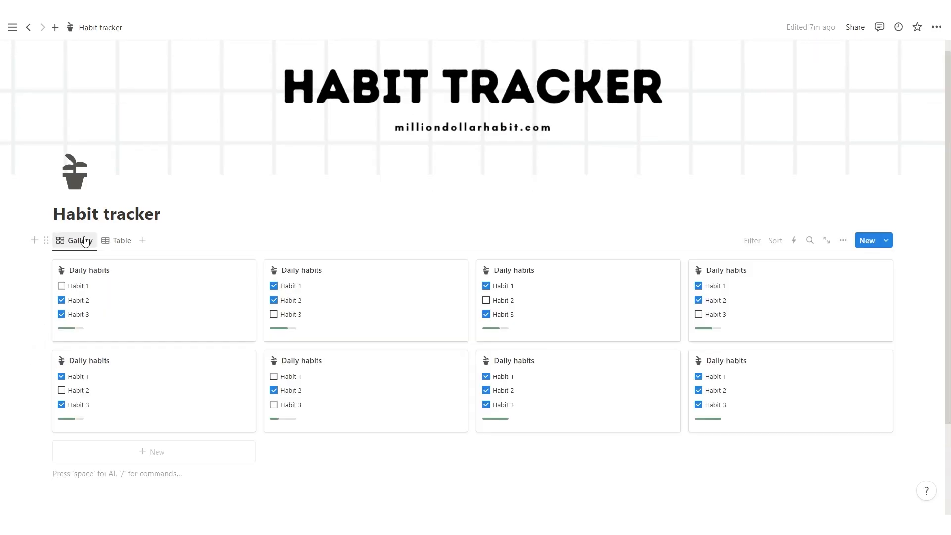
Rename the Gallery view as "Daily".
{"action": "left_click", "coordinate": [85, 241]}
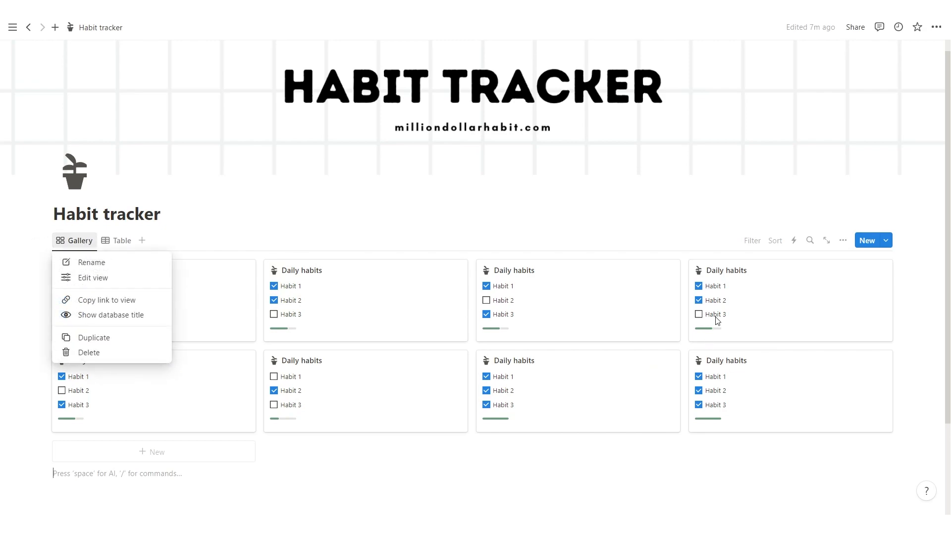
{"action": "left_click", "coordinate": [119, 261]}
{"action": "type", "text": "d"}
{"action": "key", "text": "Return"}
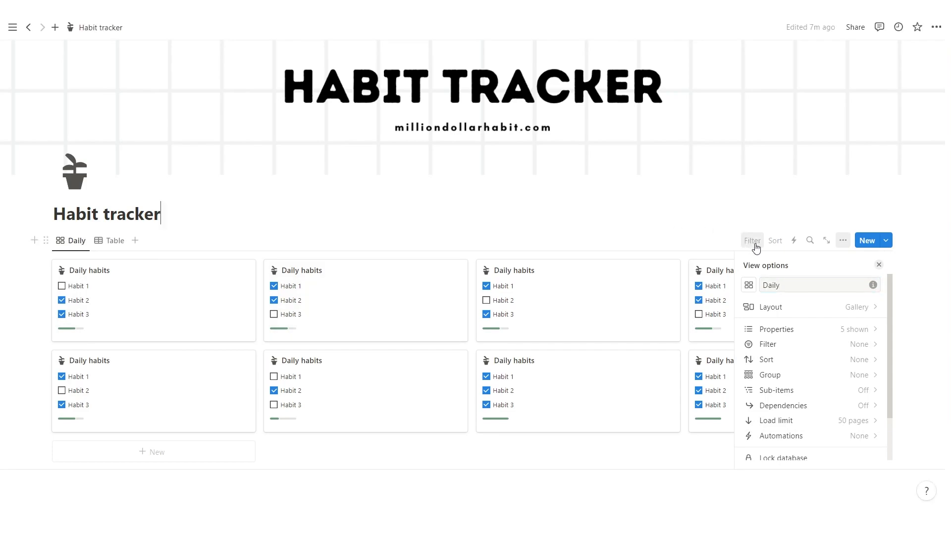
Filter the Daily view by Date so it shows only entries relative to today for this day, and collapse the filter bar.
{"action": "left_click", "coordinate": [754, 242]}
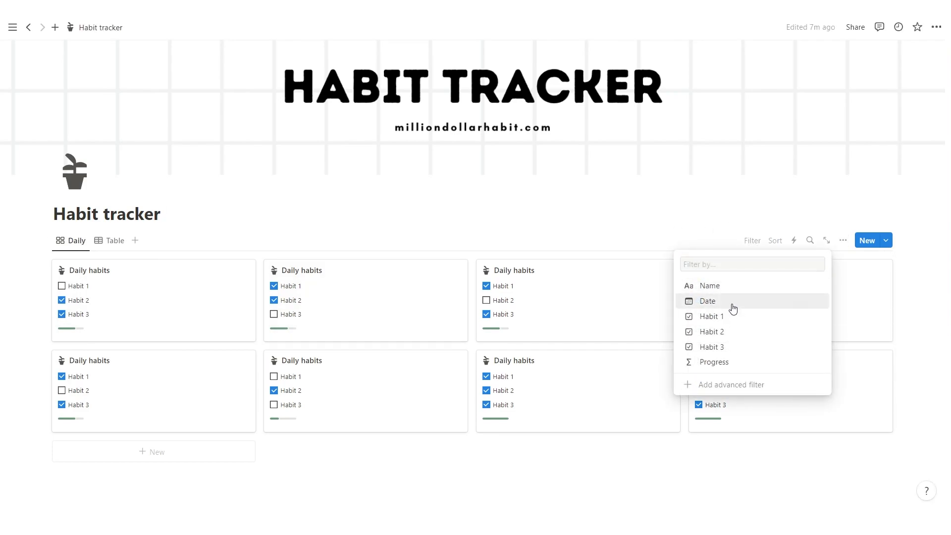
{"action": "left_click", "coordinate": [731, 302]}
{"action": "left_click", "coordinate": [112, 302]}
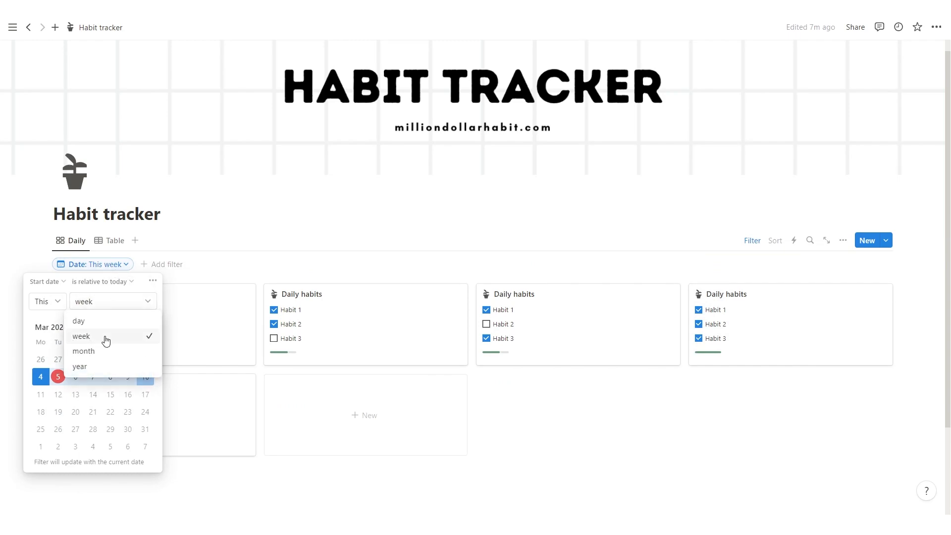
{"action": "left_click", "coordinate": [113, 320]}
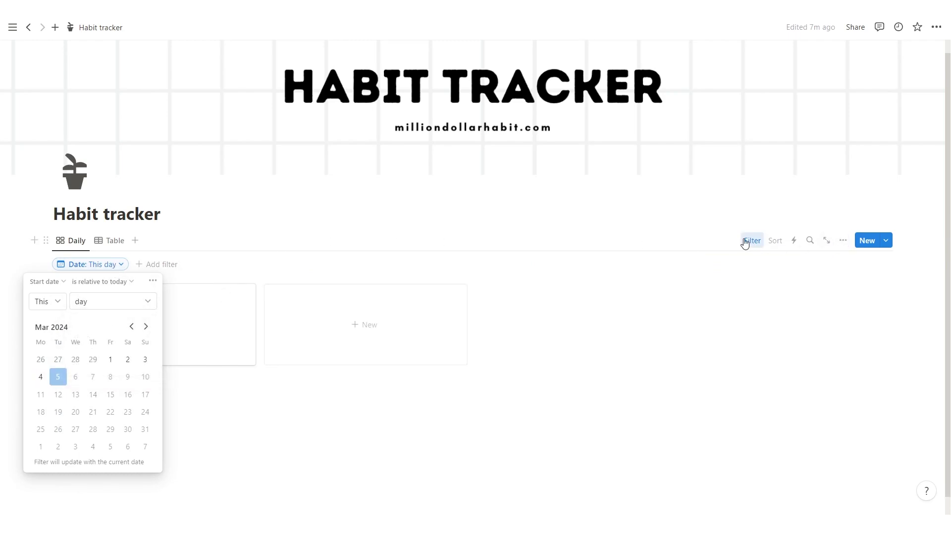
{"action": "left_click", "coordinate": [749, 242]}
Duplicate the Daily view and rename the copy as "Monthly".
{"action": "left_click", "coordinate": [69, 252]}
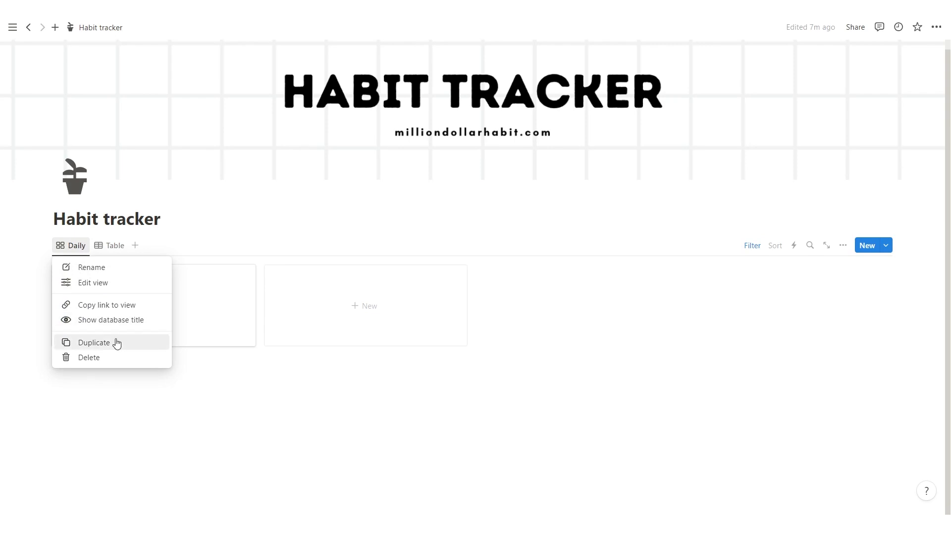
{"action": "left_click", "coordinate": [118, 342]}
{"action": "key", "text": "ctrl+a"}
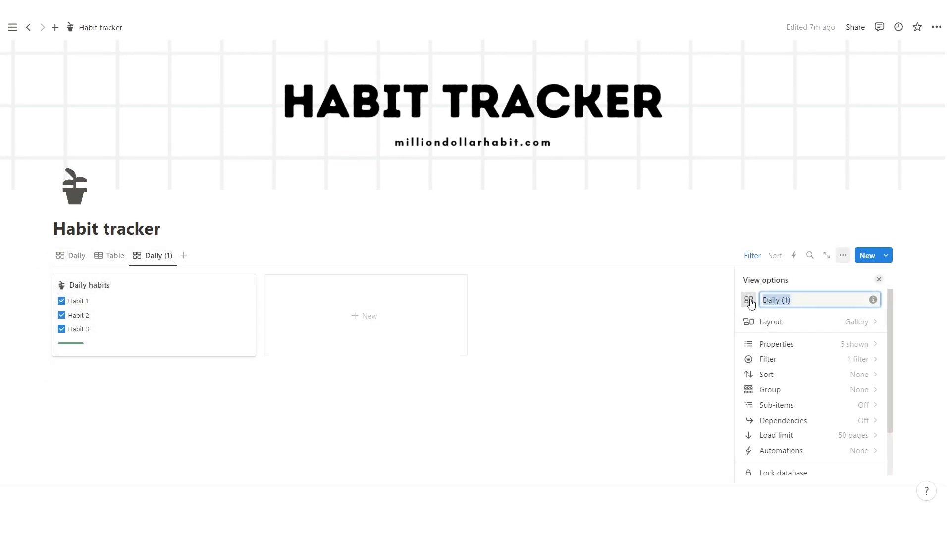
{"action": "key", "text": "BackSpace"}
{"action": "type", "text": "Monthly"}
{"action": "left_click", "coordinate": [640, 228]}
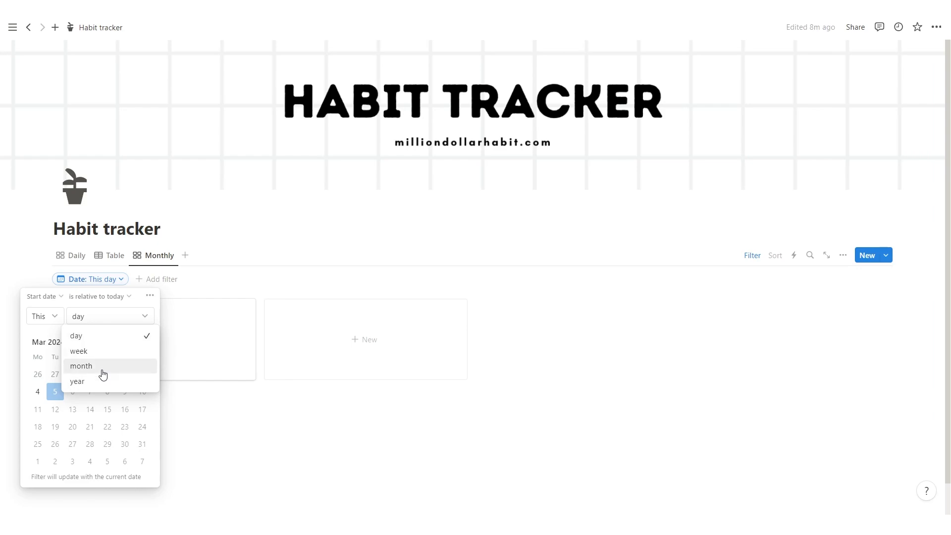
Change the Monthly view's Date filter to this month and show the Date property on its gallery cards.
{"action": "left_click", "coordinate": [82, 366]}
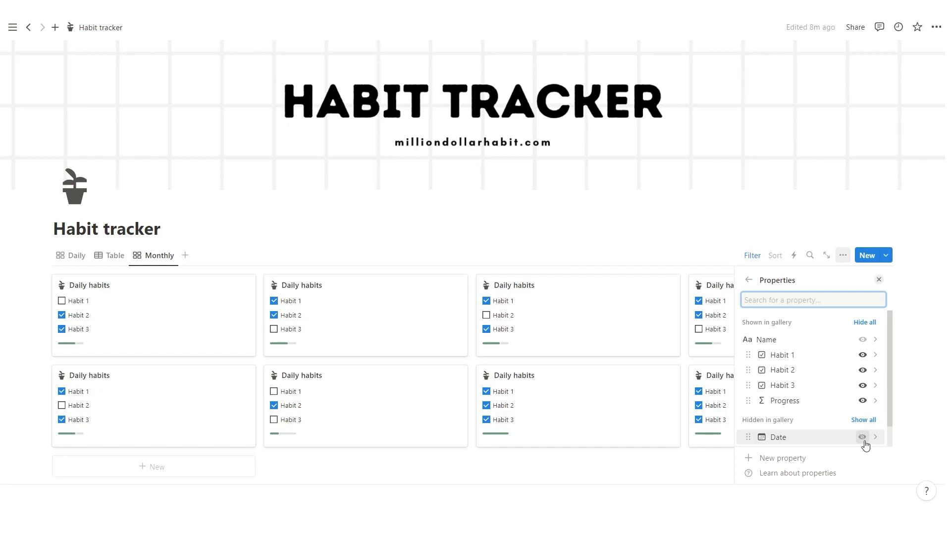
{"action": "left_click", "coordinate": [862, 437]}
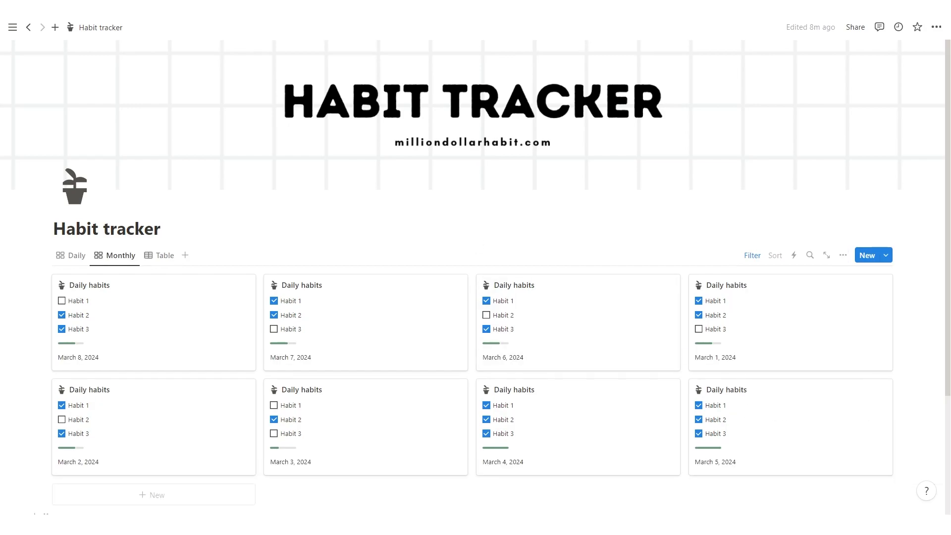